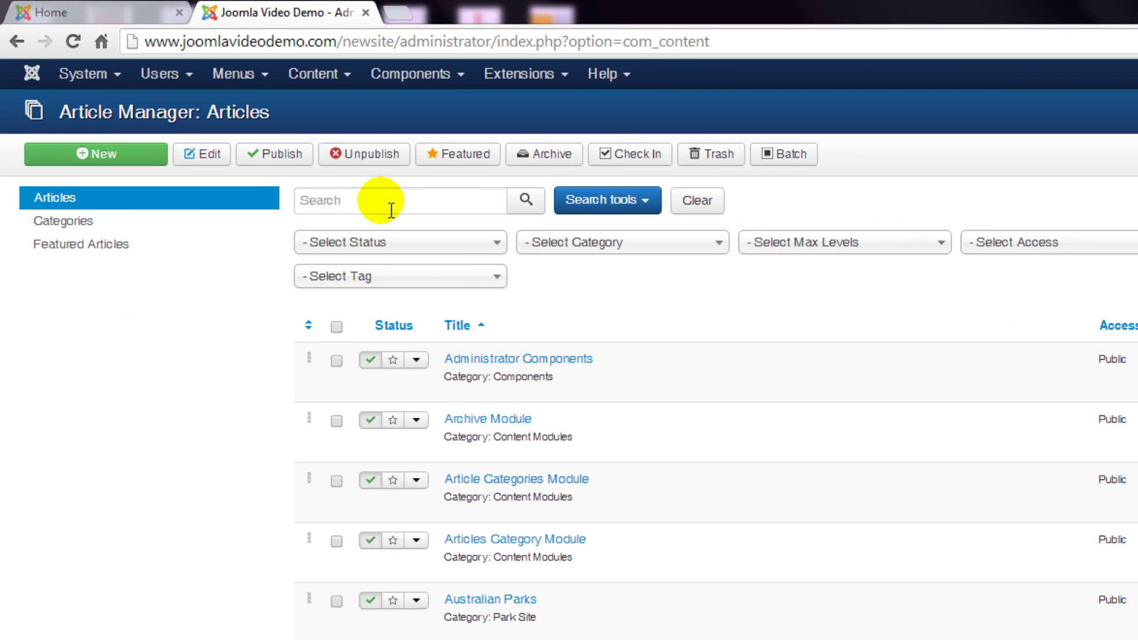
Step: Search the article list for 'geography' and open the Geography of Sydney article
click(233, 122)
text(geography)
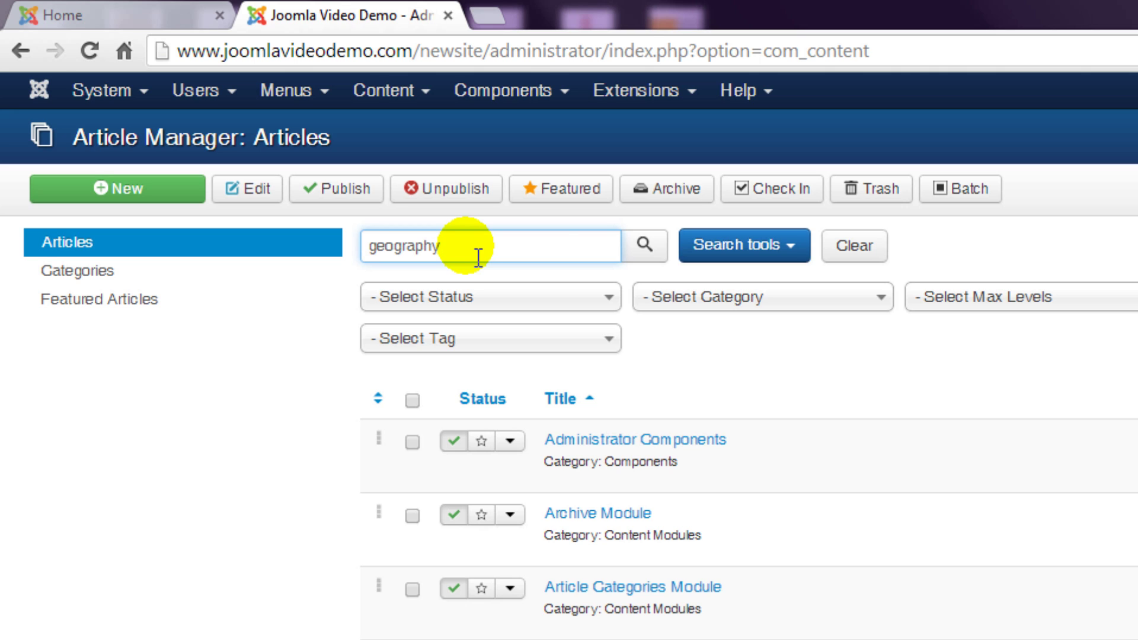
click(639, 247)
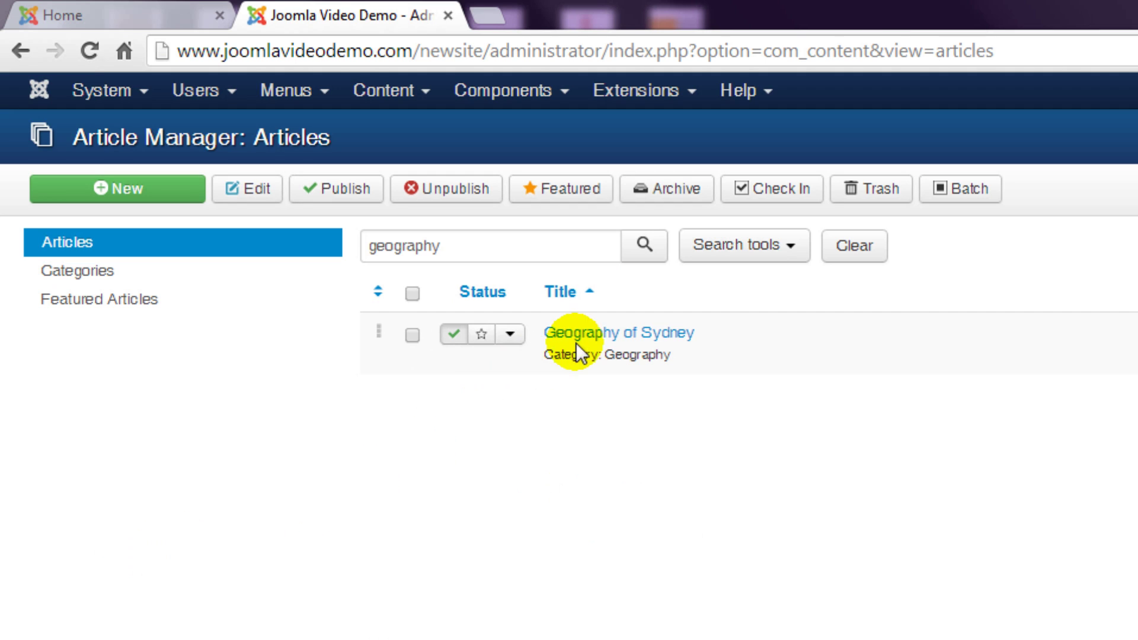
click(589, 332)
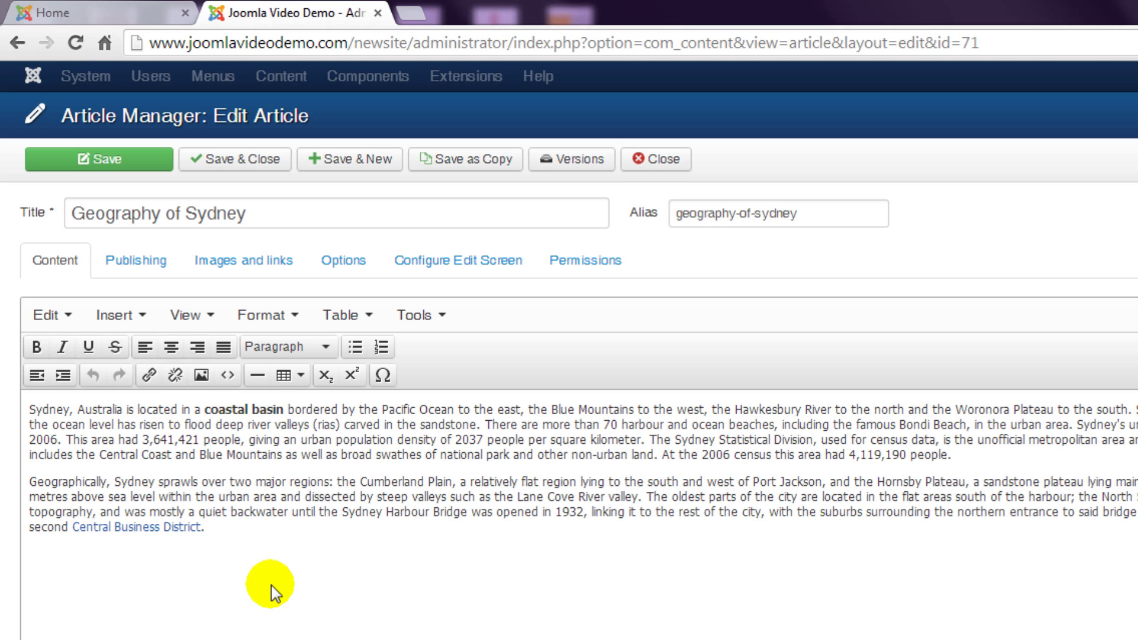
Step: Add an empty paragraph after 'people.' at the end of the first paragraph
click(978, 456)
key(Return)
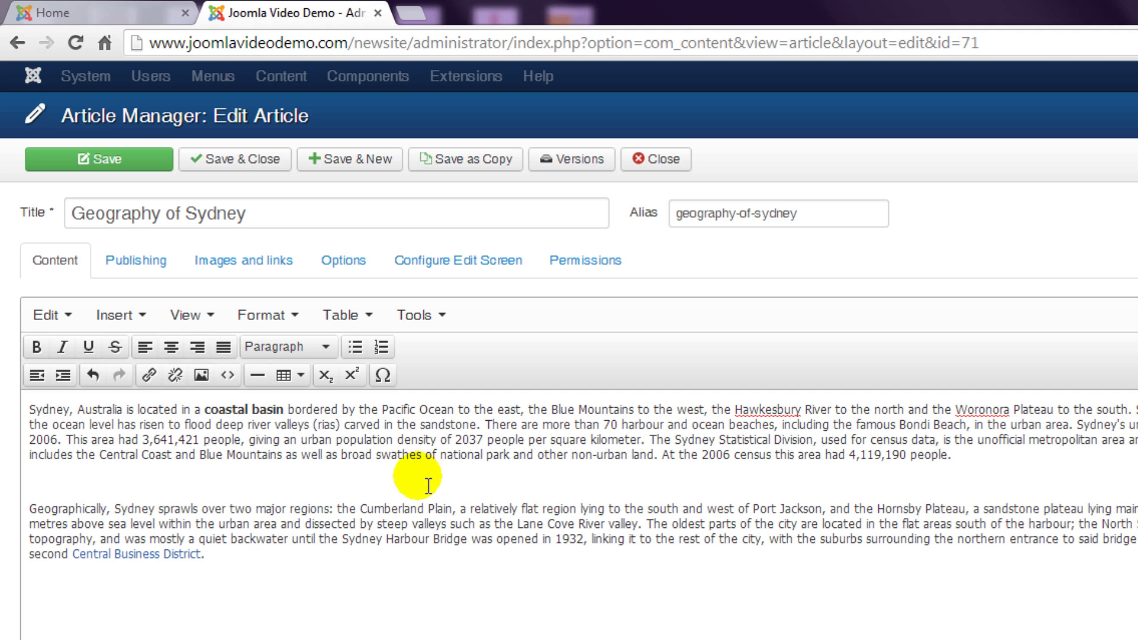
click(203, 379)
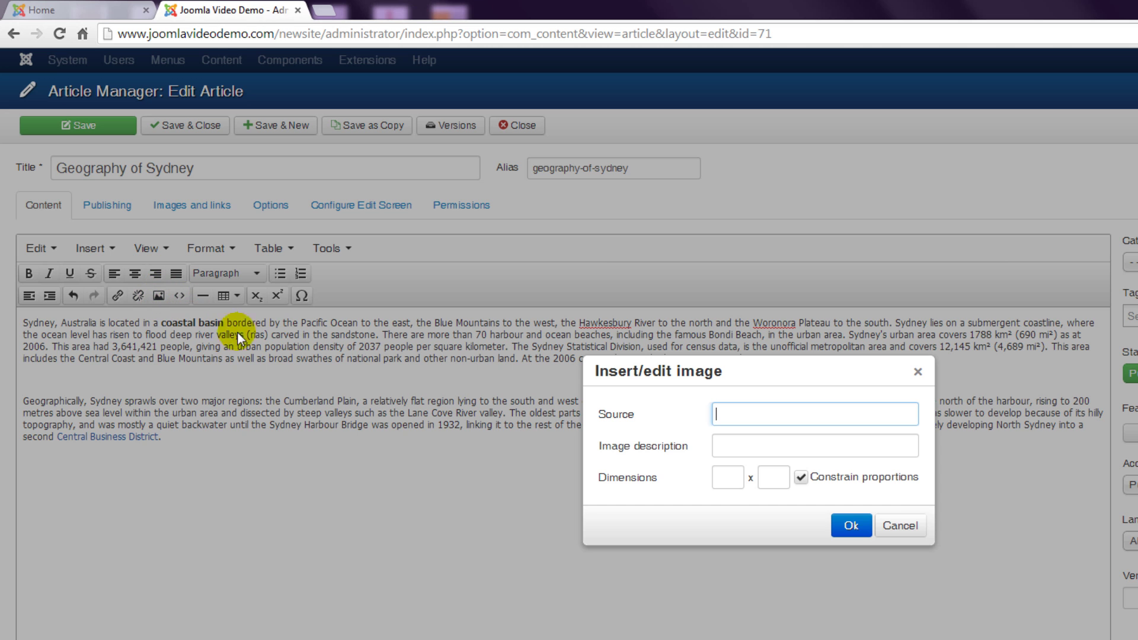
click(901, 526)
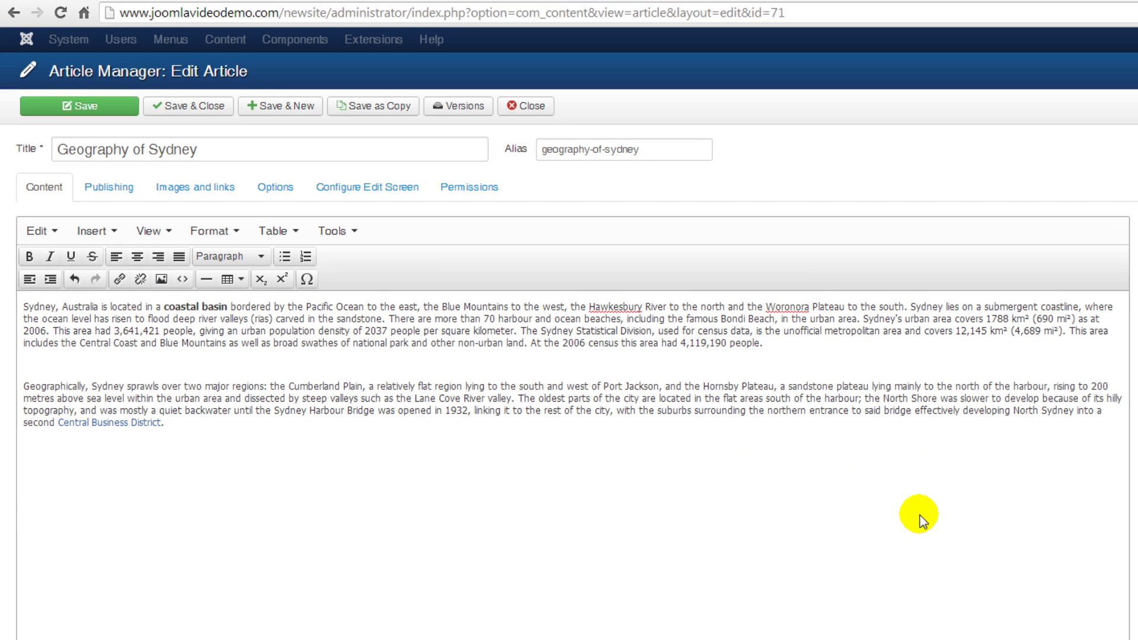
scroll(919, 520, down, 5)
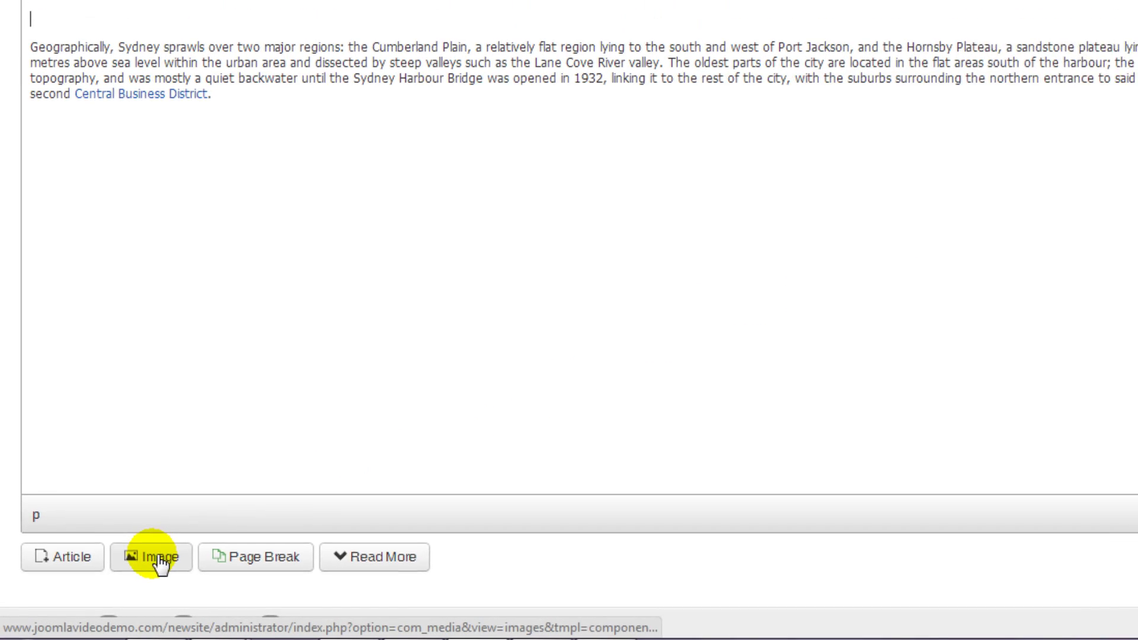
Step: Open the media picker and launch Choose Files to upload an image from the computer
click(157, 558)
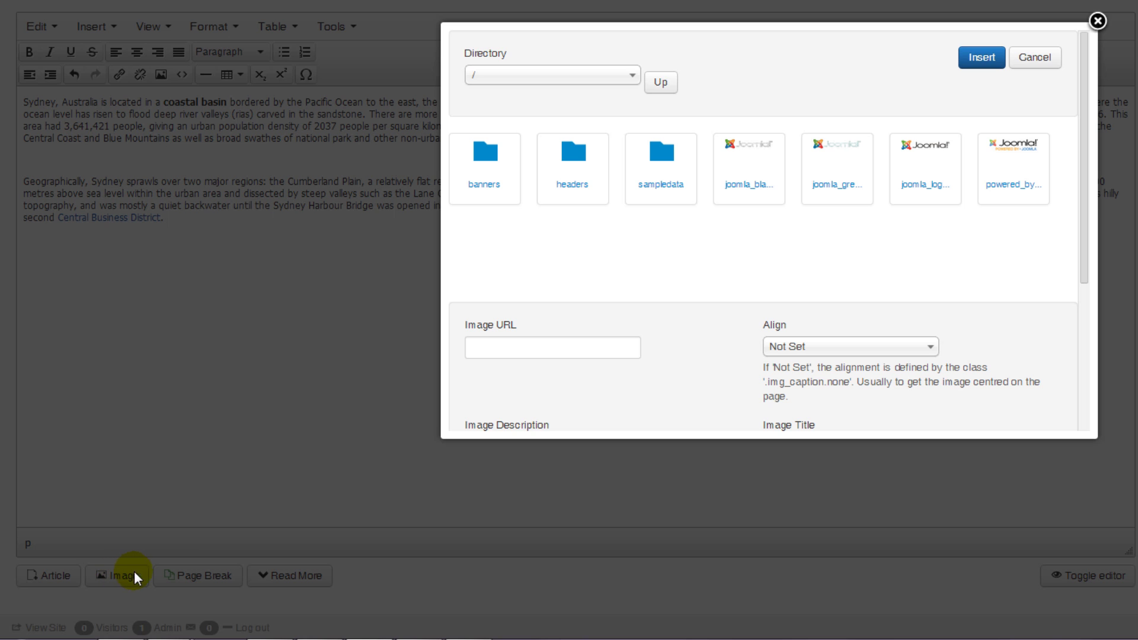
scroll(702, 324, down, 4)
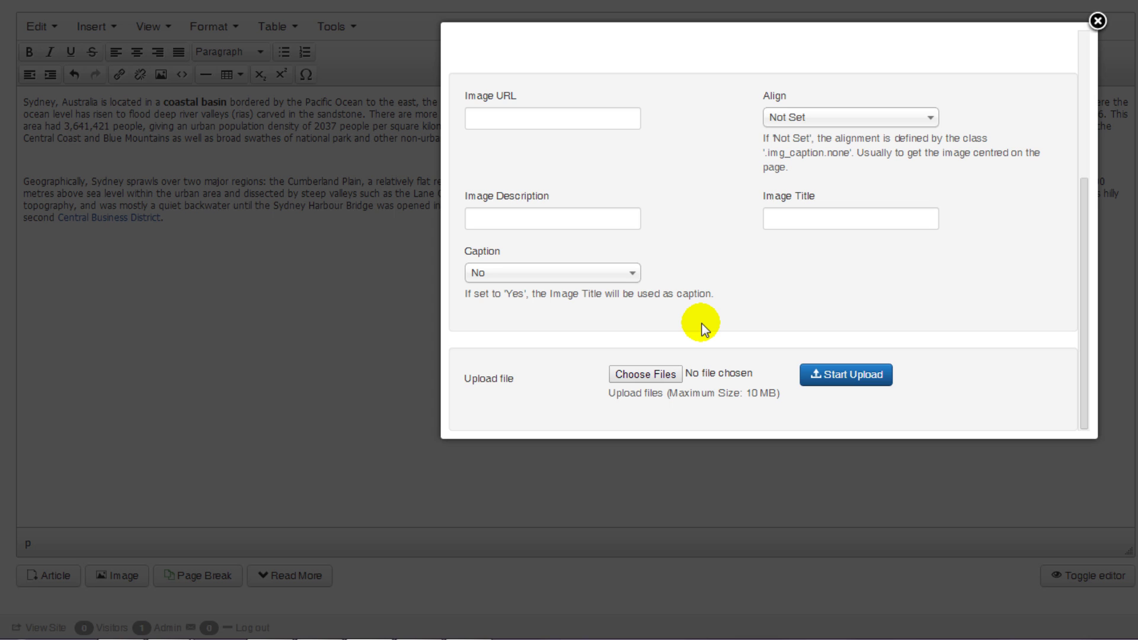
click(665, 377)
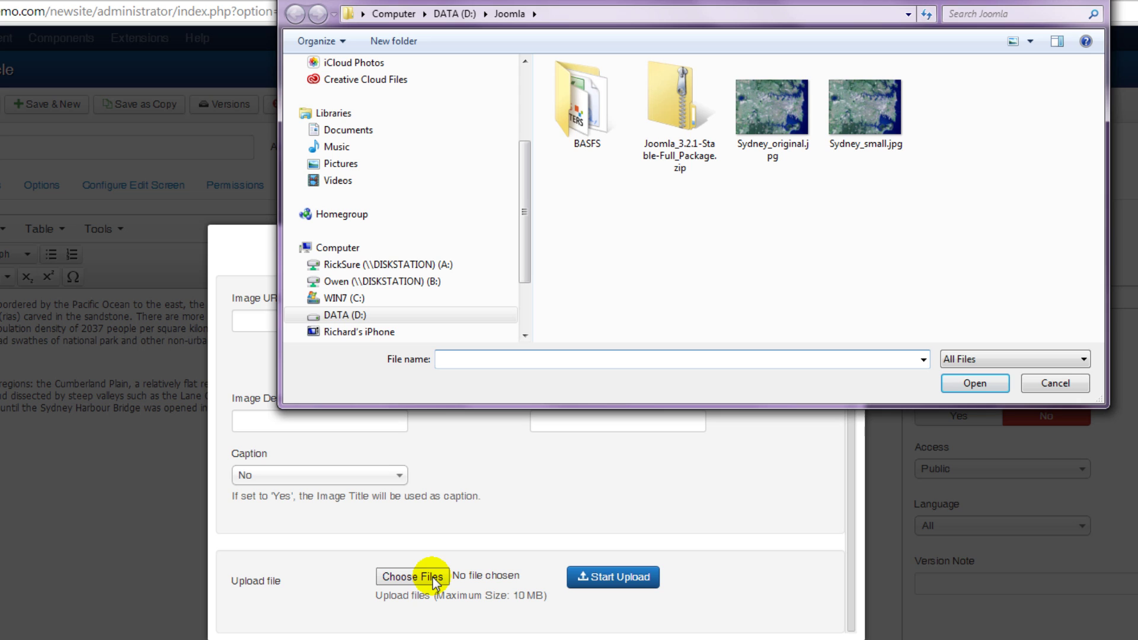
Step: Upload Sydney_original.jpg and select it, setting the Image URL to images/Sydney_original.jpg
double_click(767, 116)
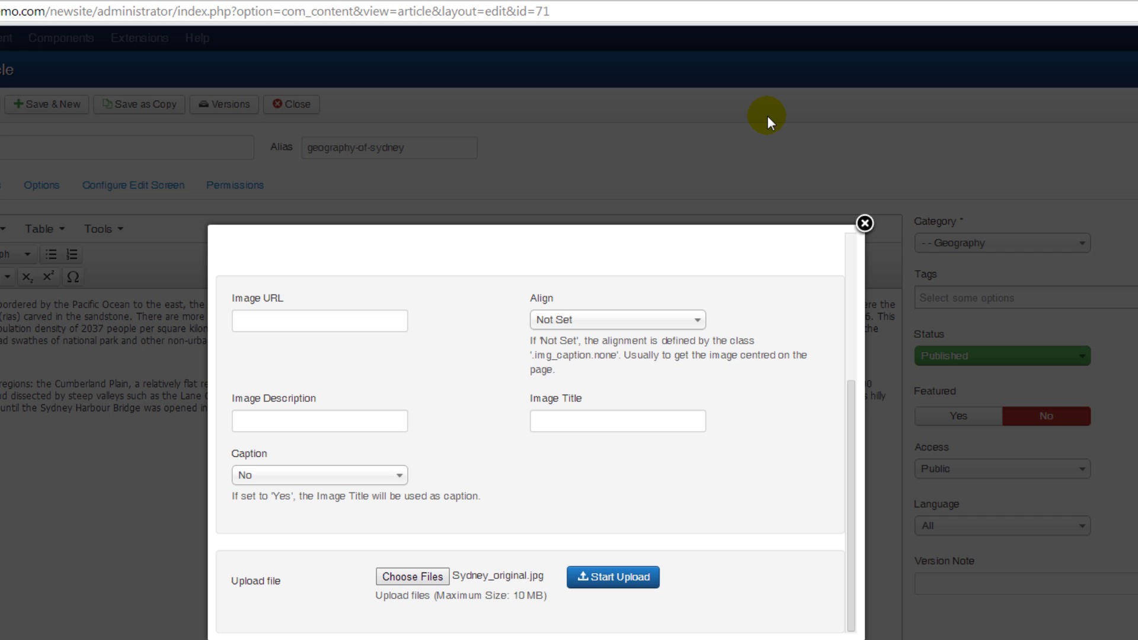
click(613, 580)
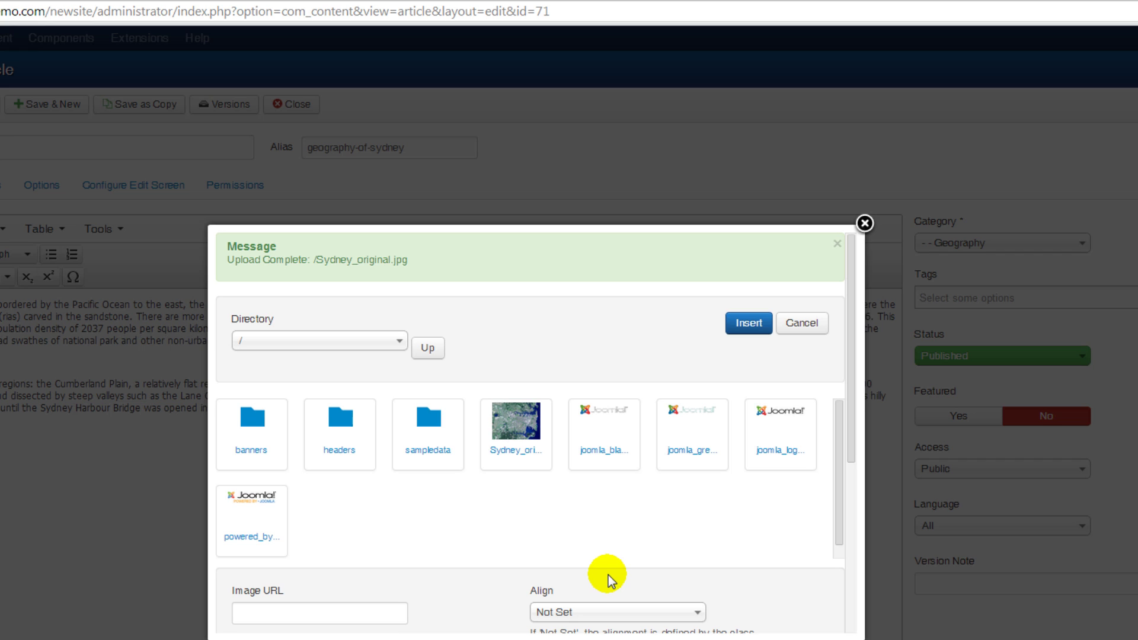
click(525, 432)
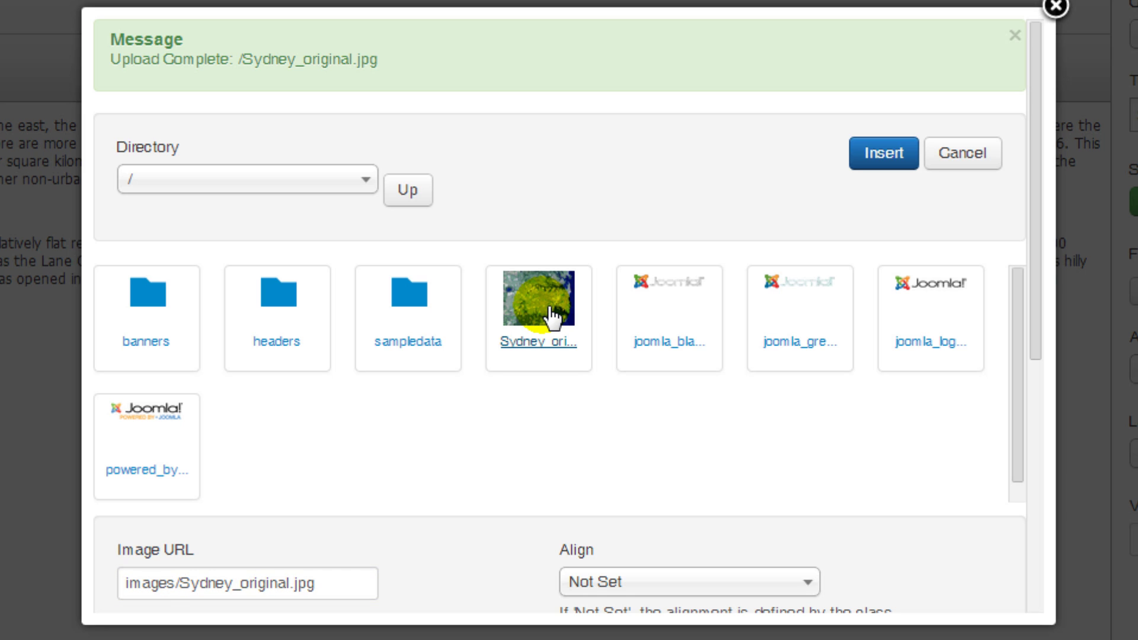
Step: Insert the Sydney_original image, save and close the article, and check it on the public site
click(884, 154)
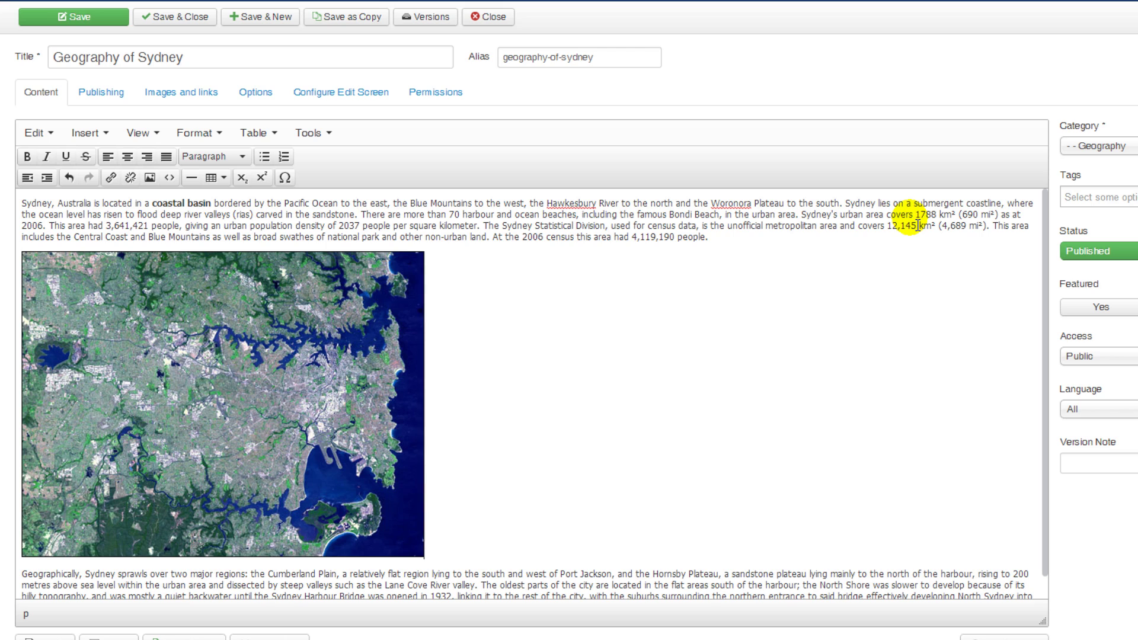
click(206, 20)
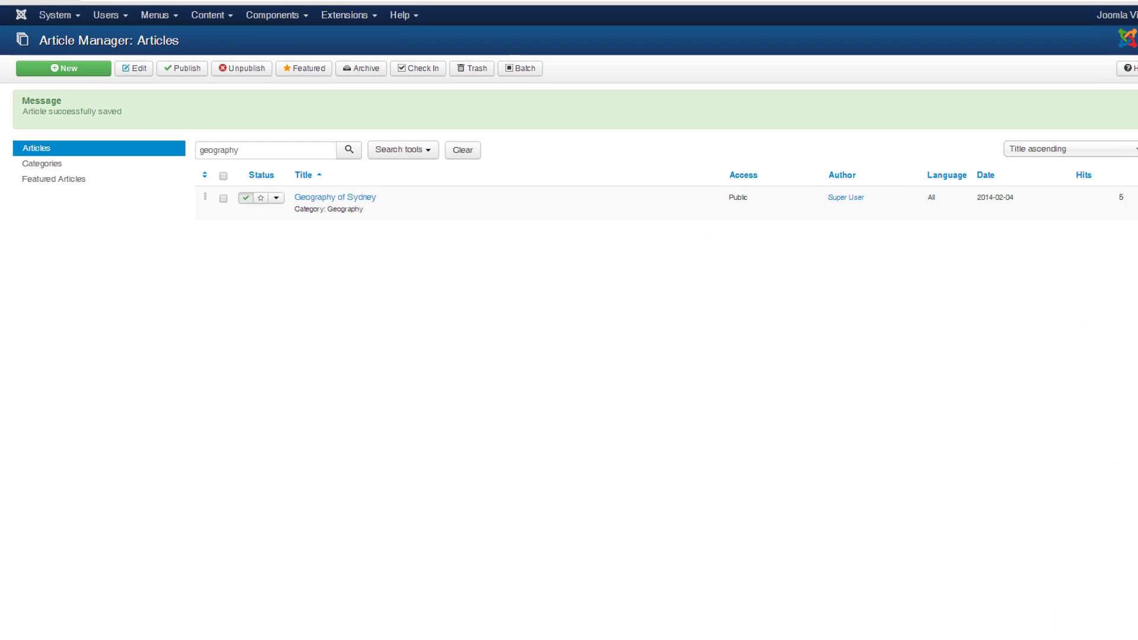
click(77, 7)
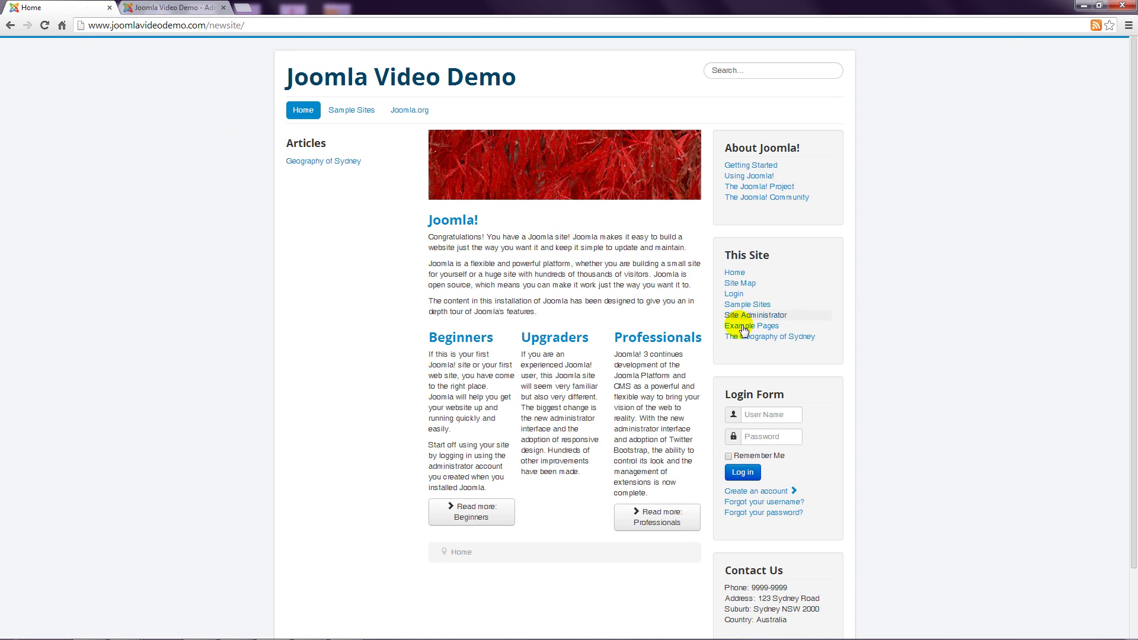
click(771, 337)
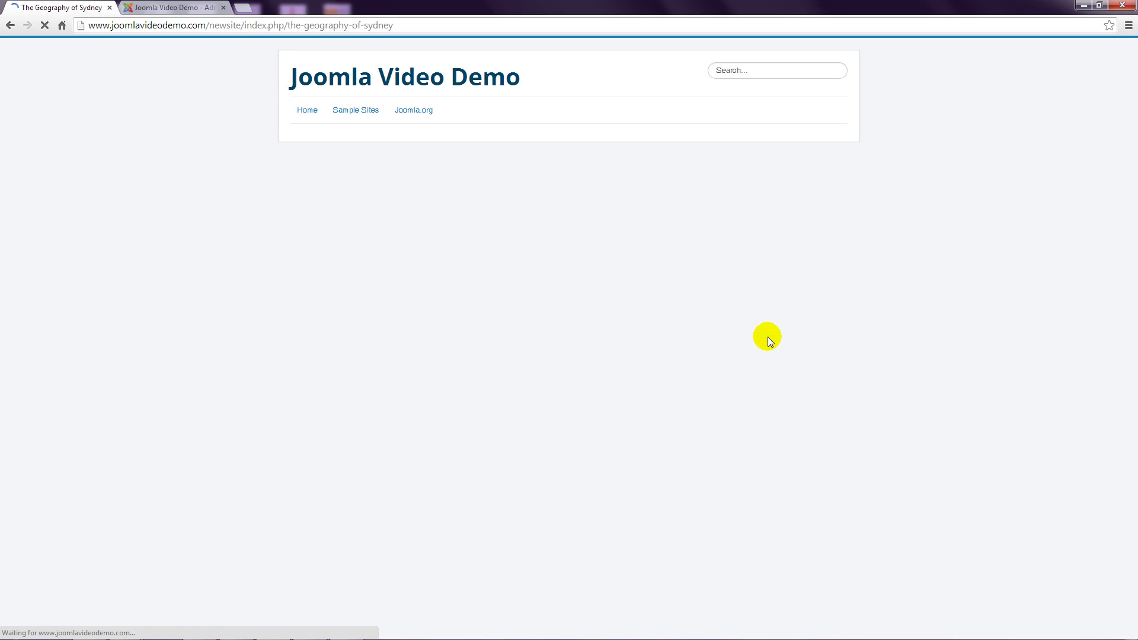
scroll(125, 293, down, 4)
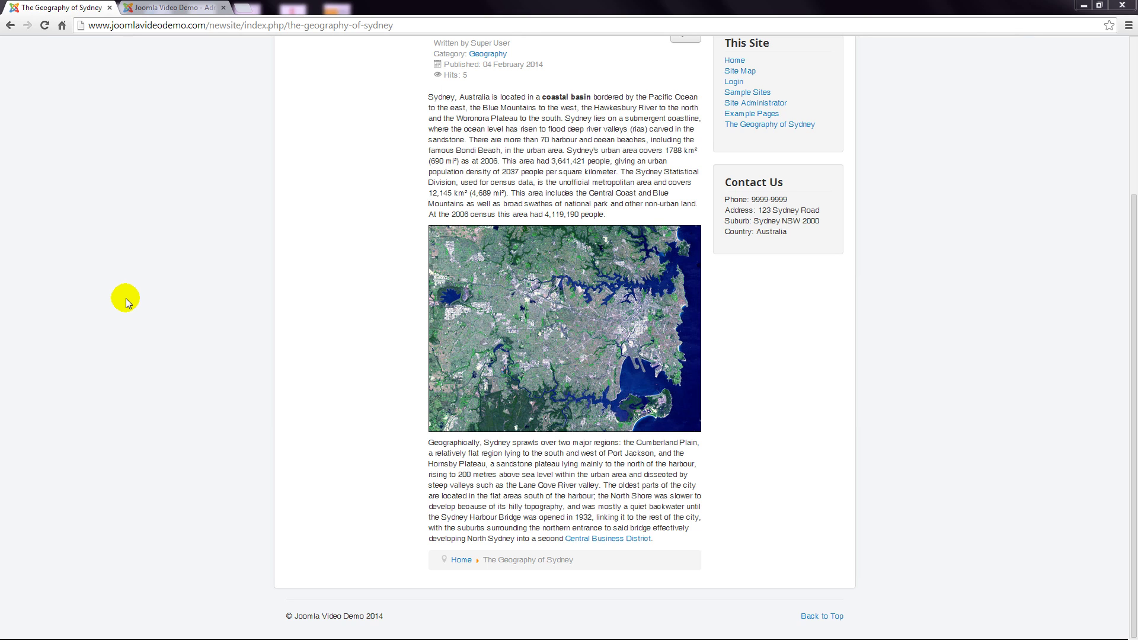
click(173, 10)
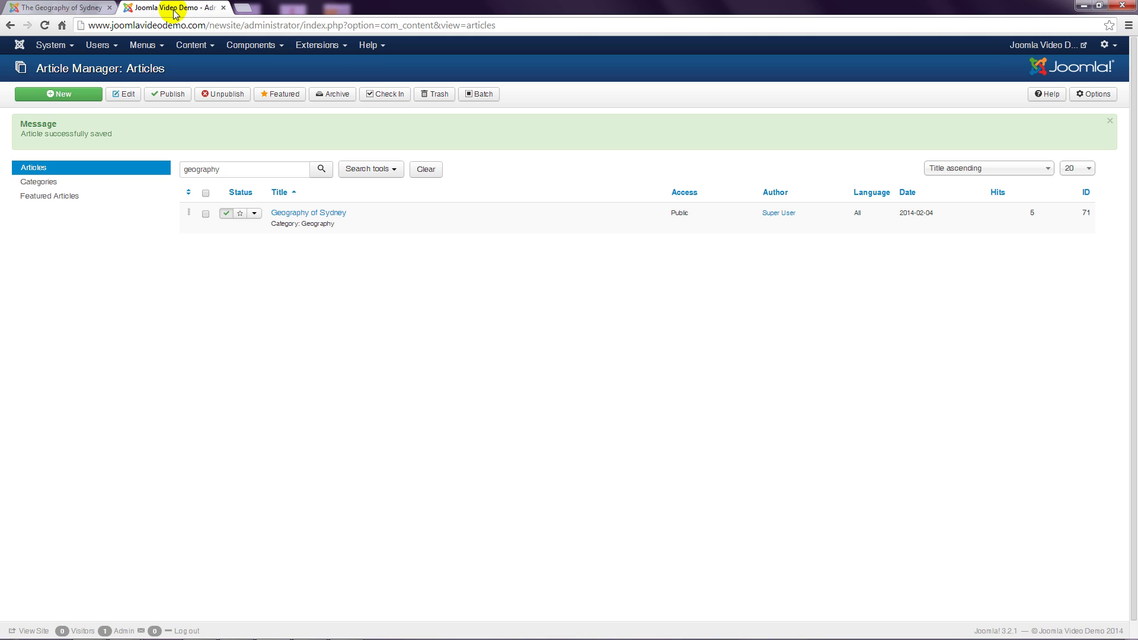
Step: Reopen Geography of Sydney, delete the inserted Sydney_original image, and bring up the media picker
click(286, 211)
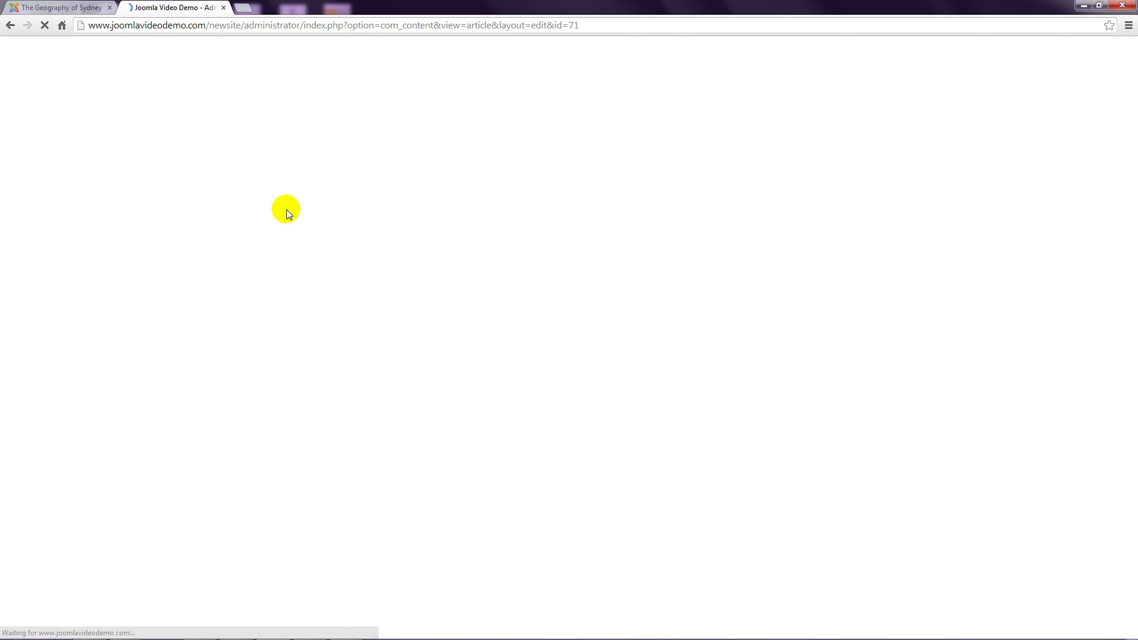
click(242, 310)
key(Delete)
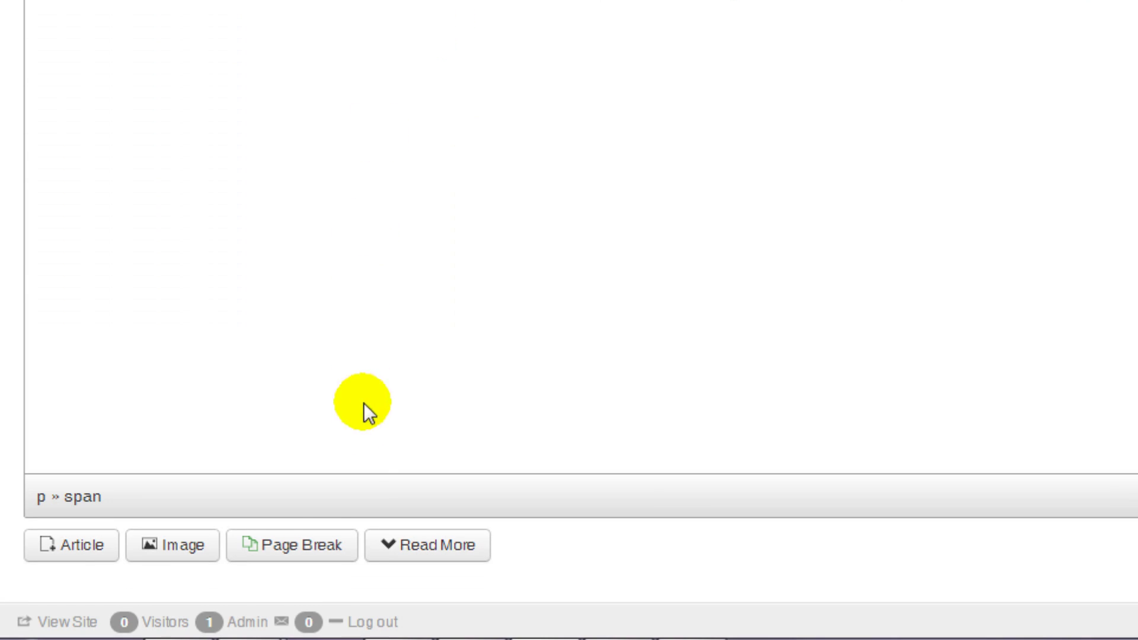
click(187, 548)
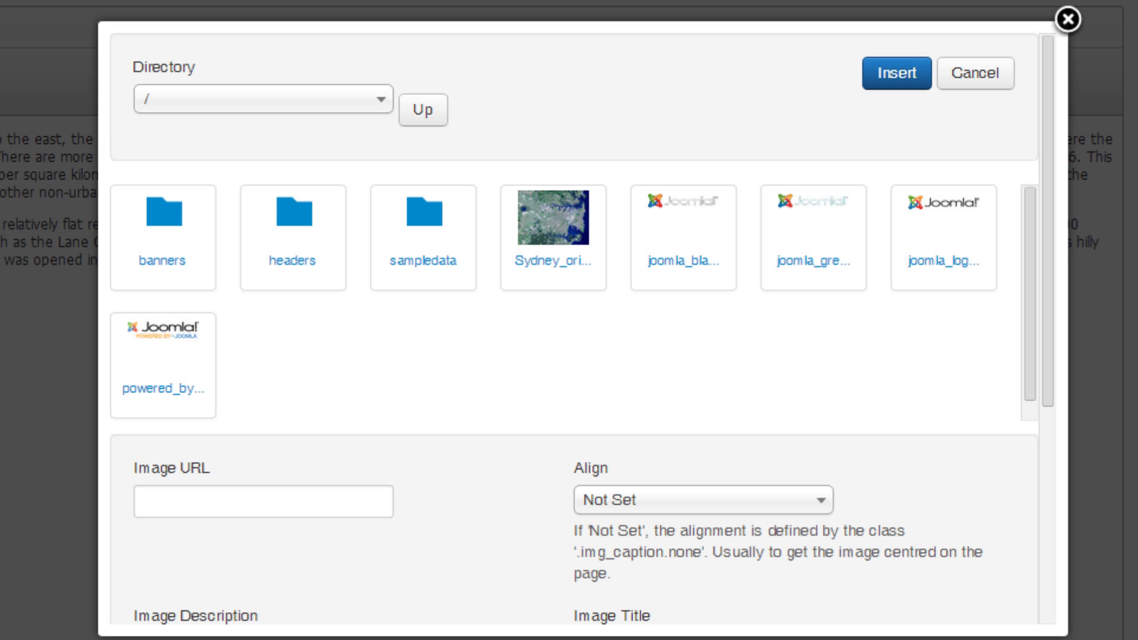
Step: Upload Sydney_small.jpg to the media library and select it
scroll(560, 373, down, 5)
scroll(562, 374, down, 2)
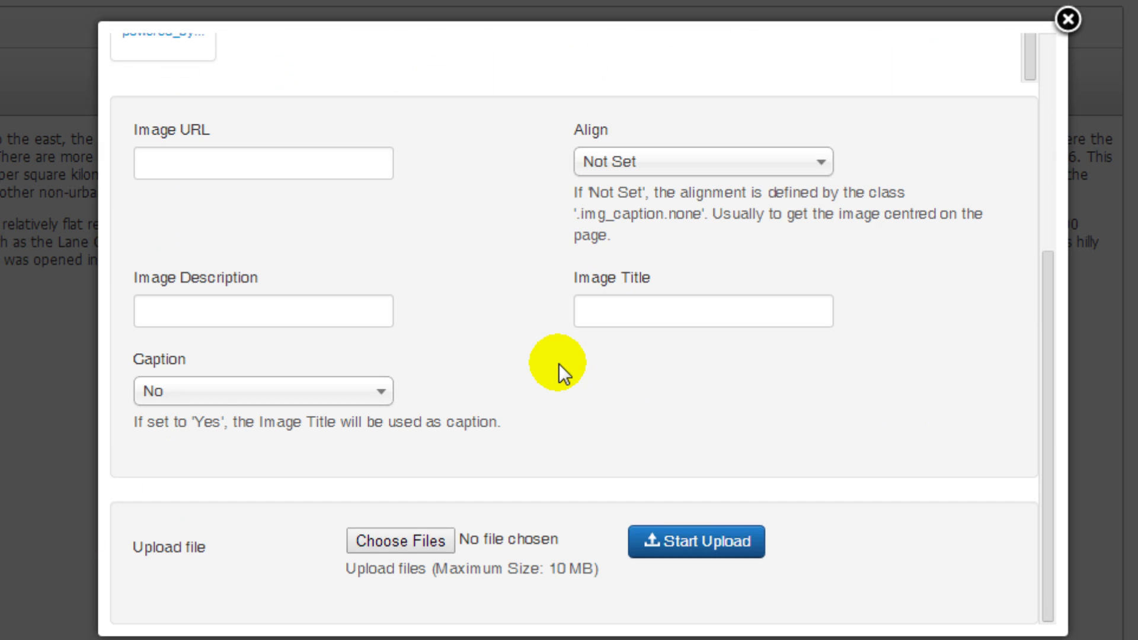
click(379, 539)
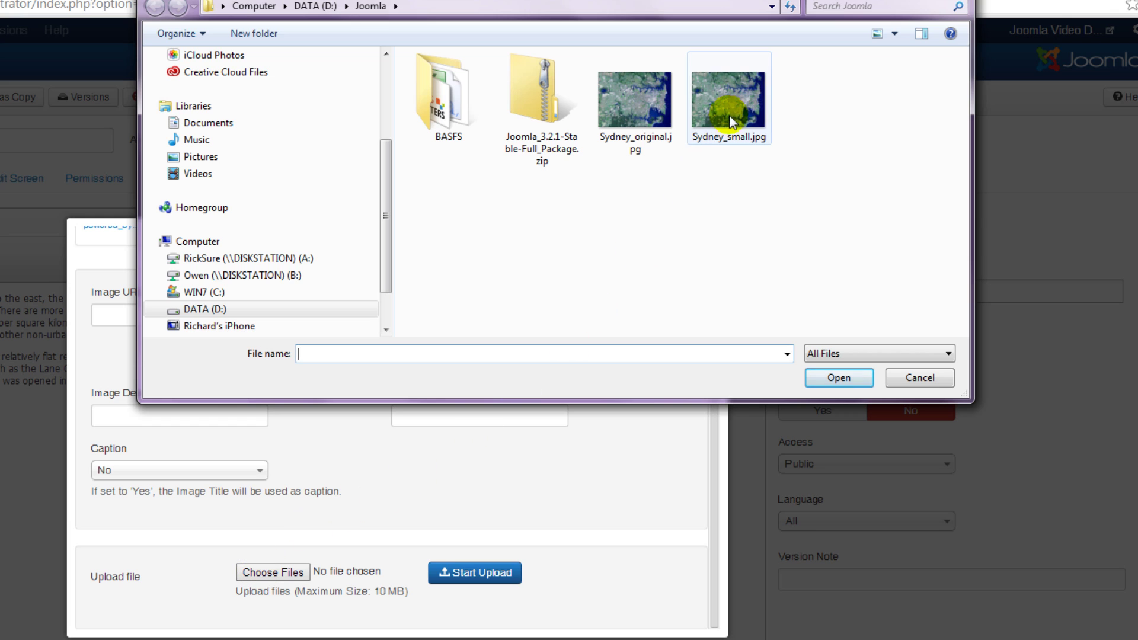
click(732, 105)
double_click(731, 105)
click(452, 572)
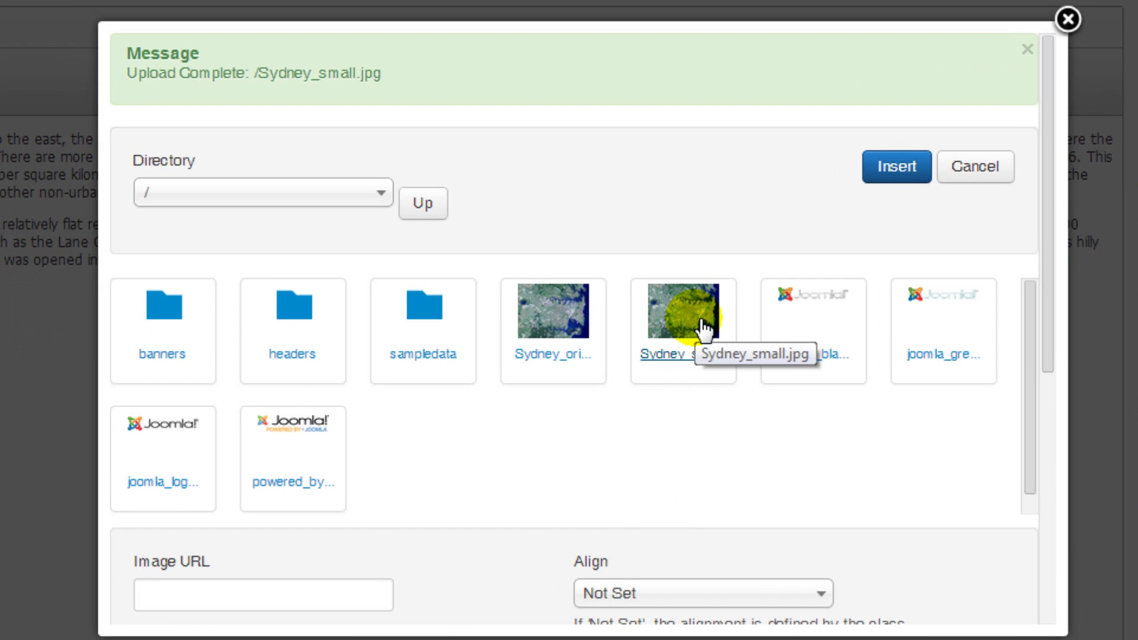
click(704, 328)
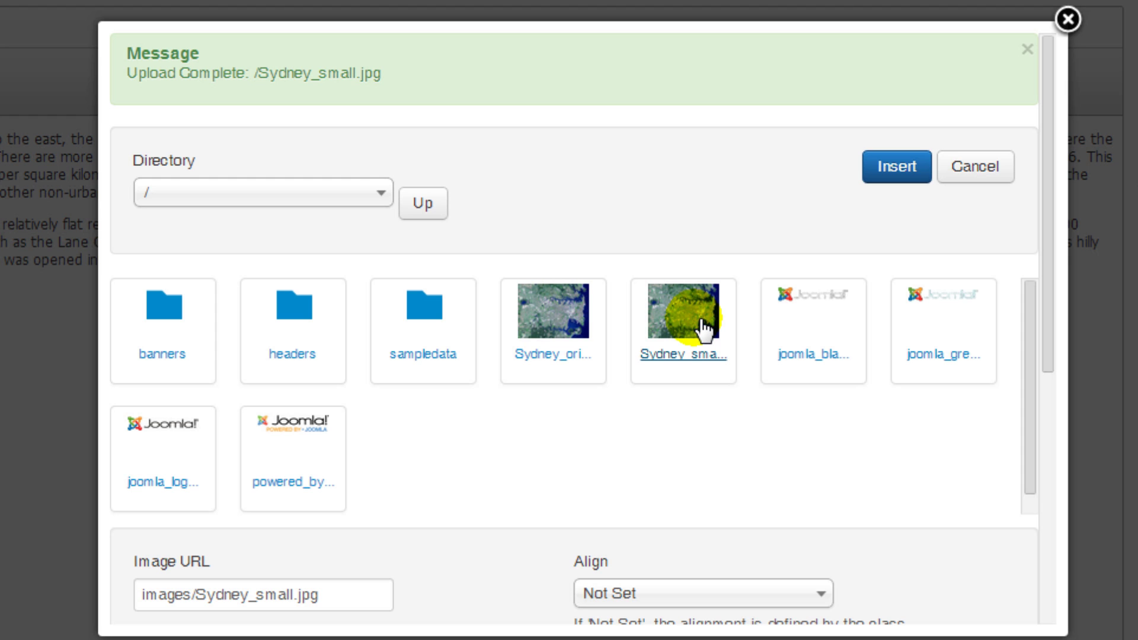
Step: Set the image alignment to Right and insert Sydney_small.jpg into the article
scroll(500, 357, down, 2)
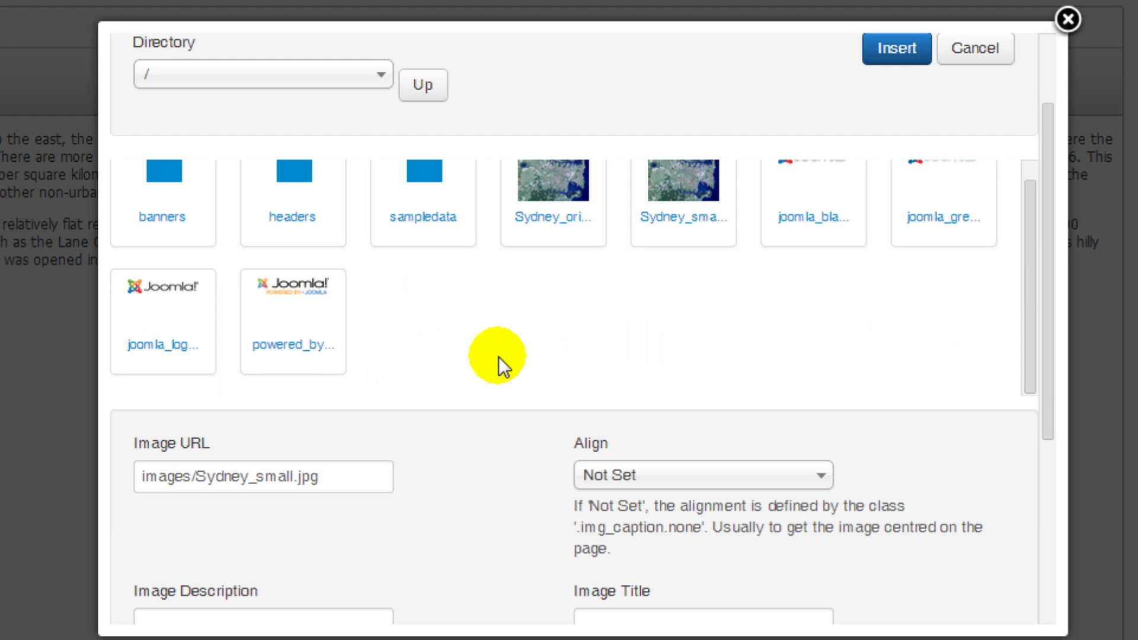
click(687, 487)
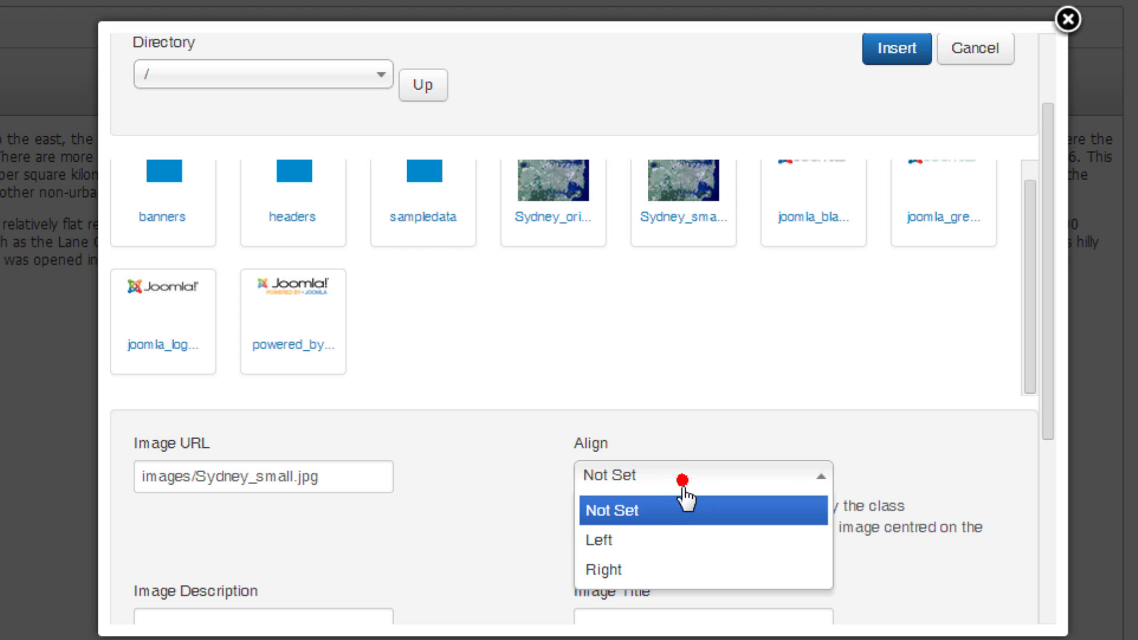
click(646, 570)
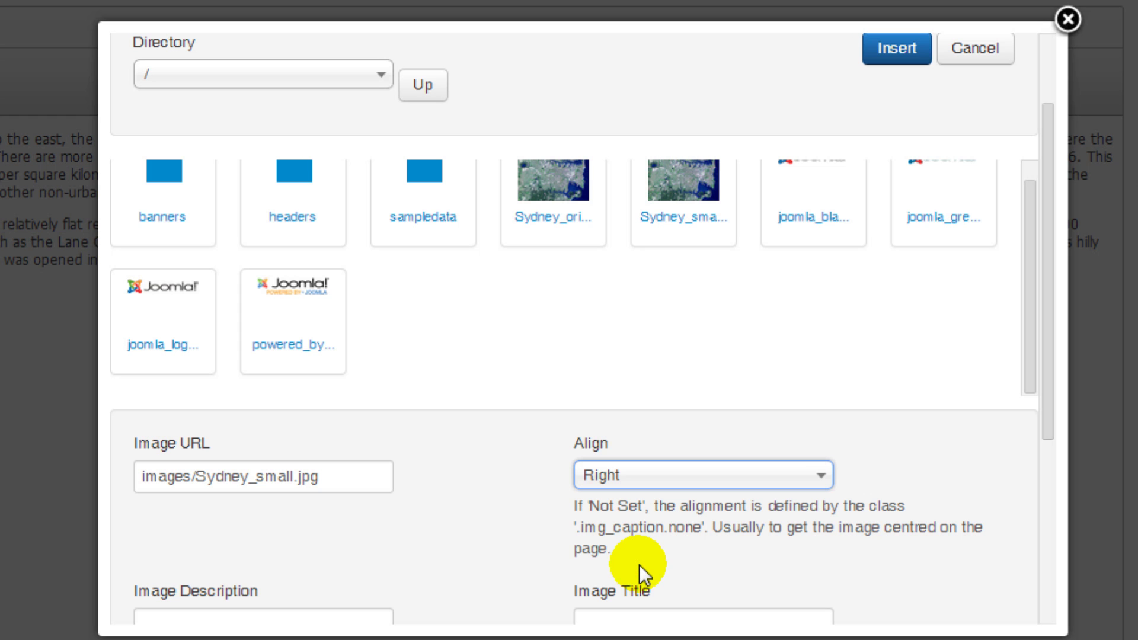
click(903, 58)
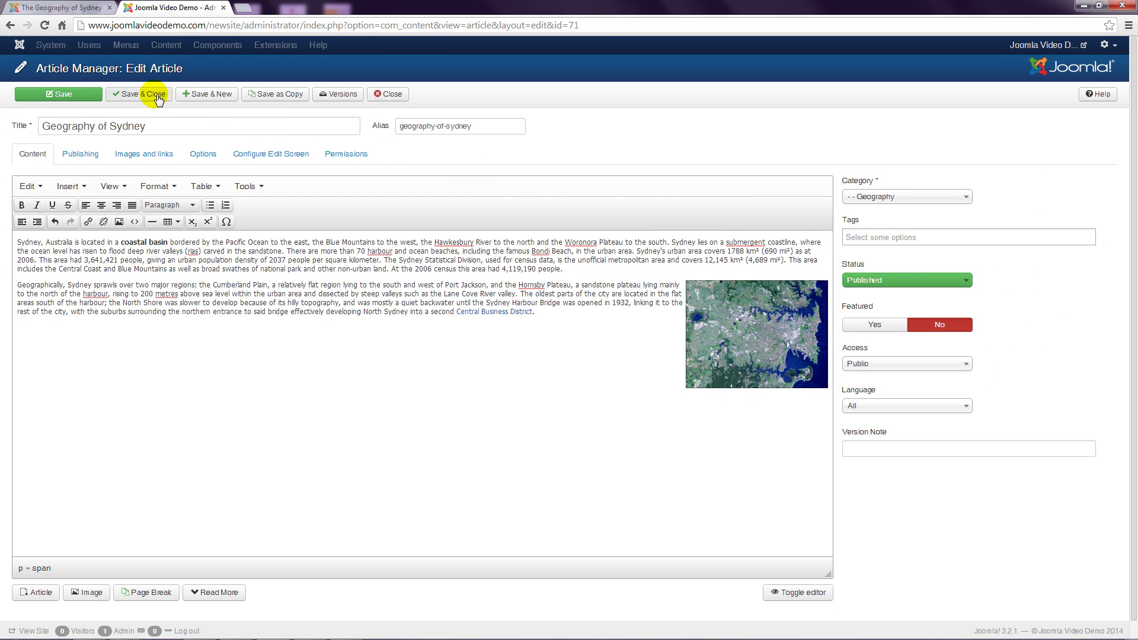
Step: Save and close the article, then view The Geography of Sydney on the public site
click(158, 97)
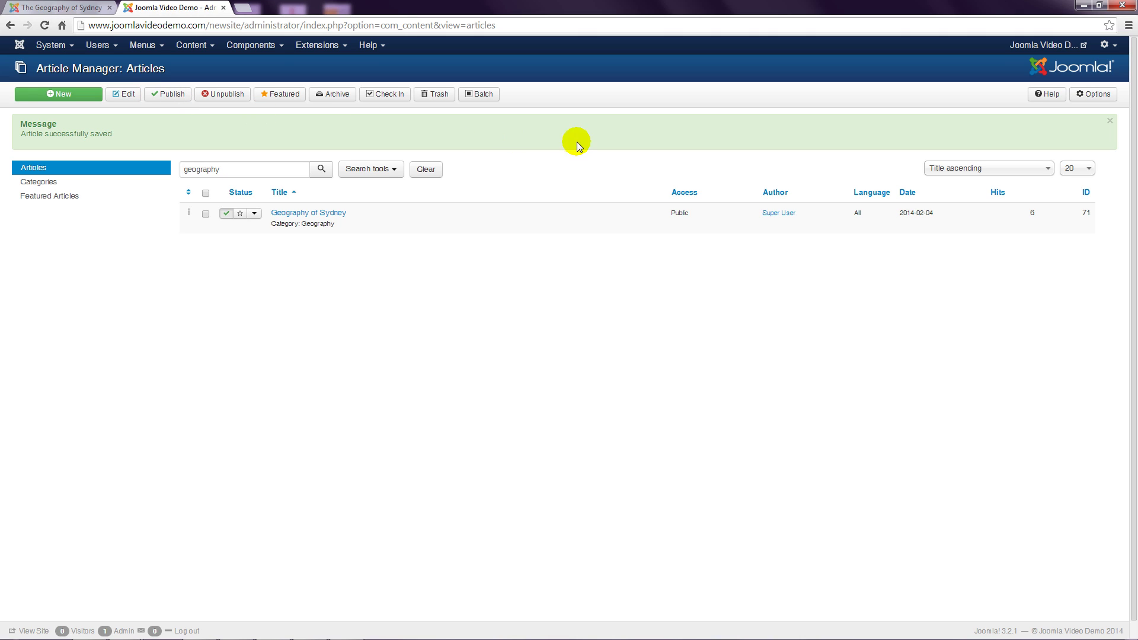
click(1082, 46)
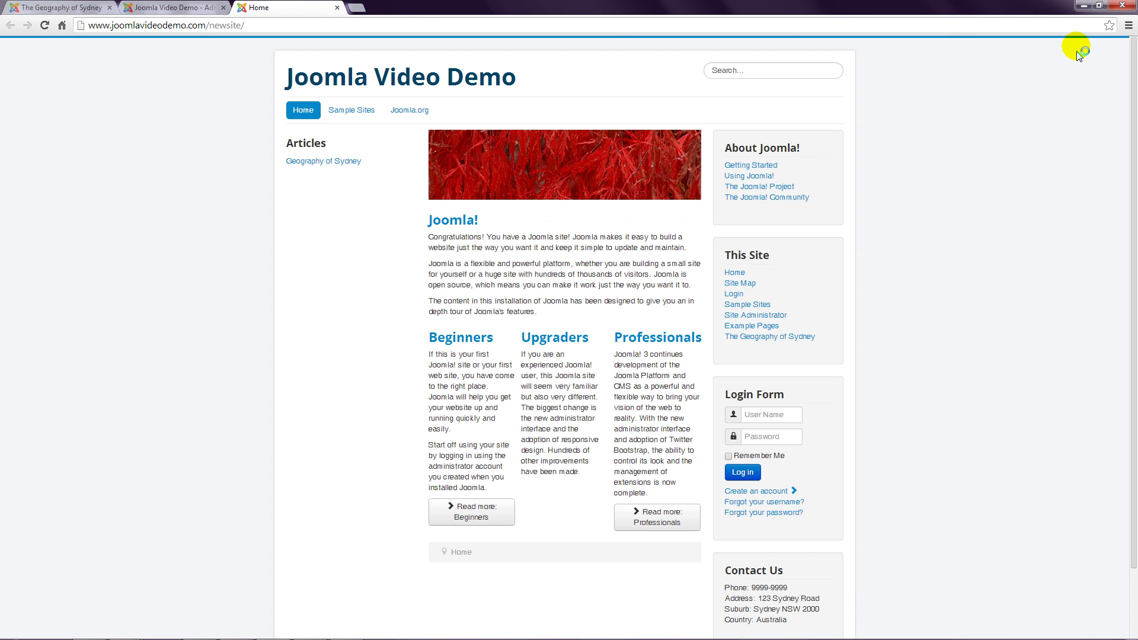
click(776, 337)
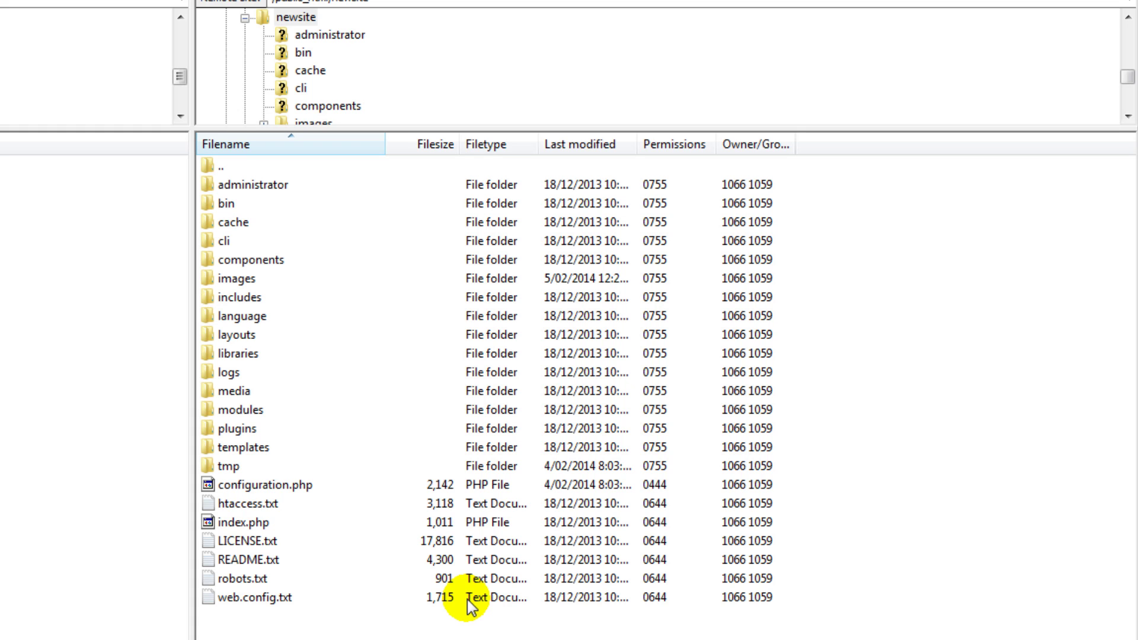
Step: Open the images folder under /public_html/newsite in FileZilla's remote file list
double_click(237, 279)
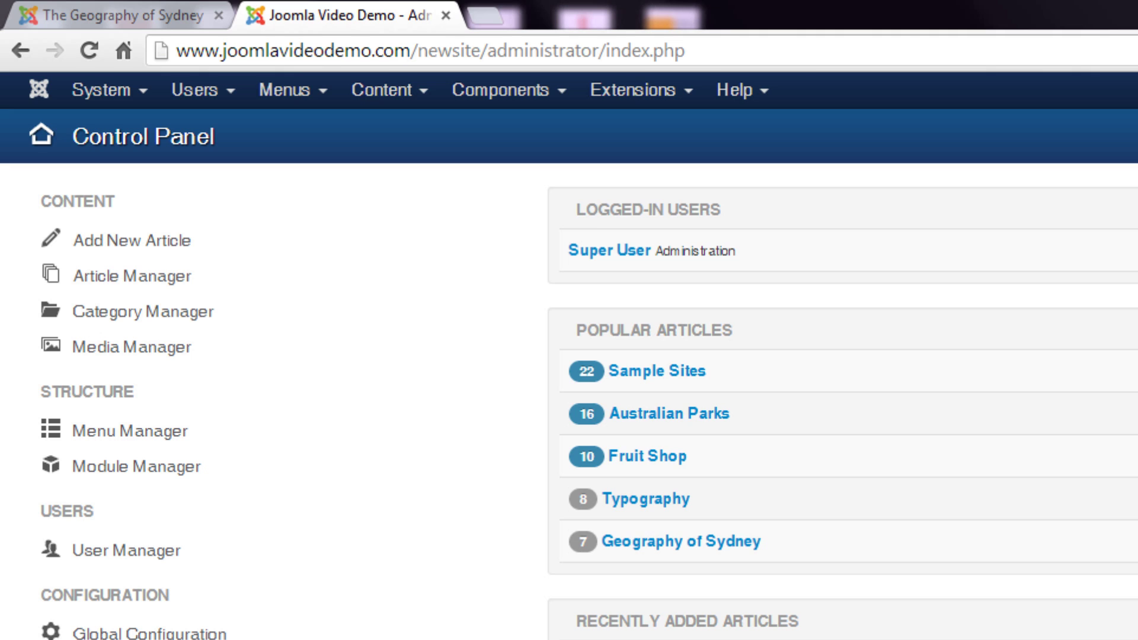
Step: In Media Manager, browse the banners, animals and headers folders, then return to the top-level images folder
click(393, 97)
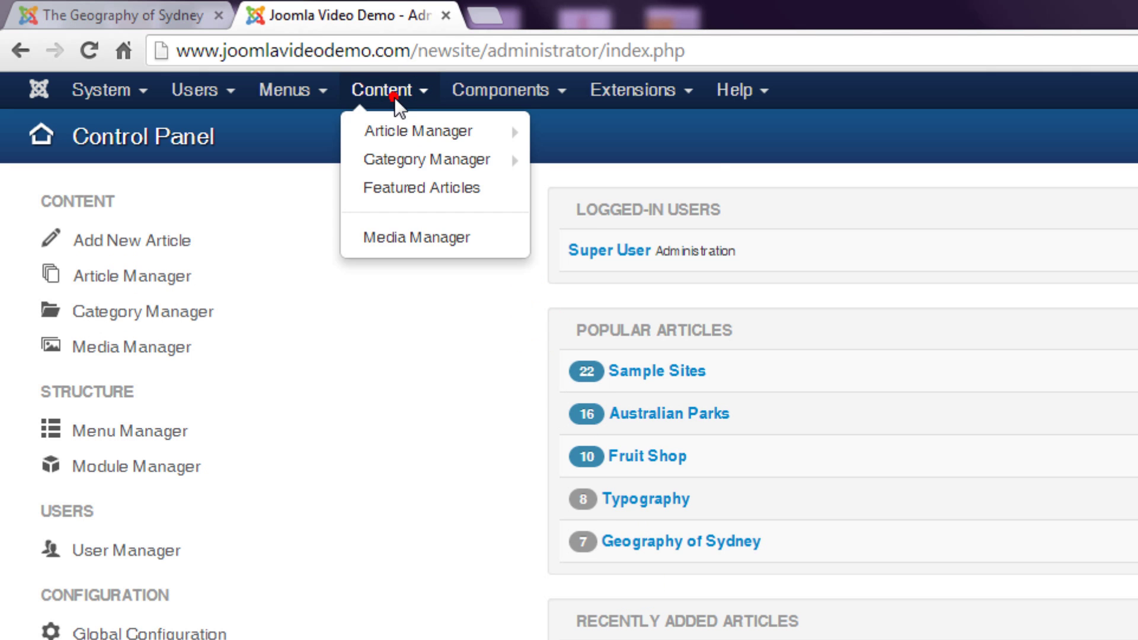
click(409, 240)
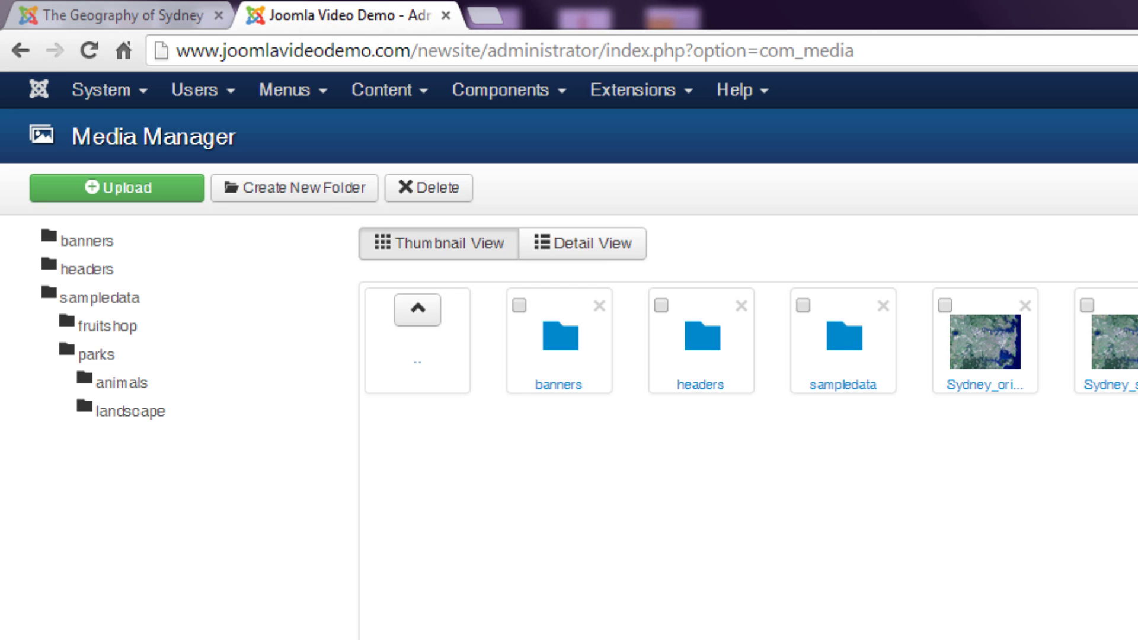
click(559, 351)
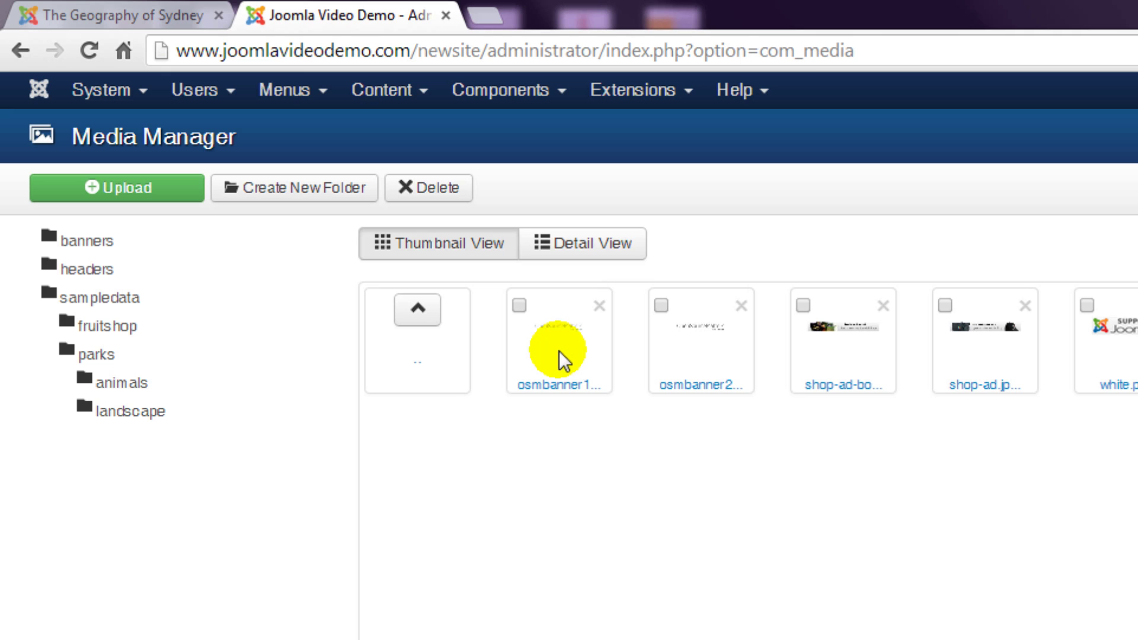
click(130, 383)
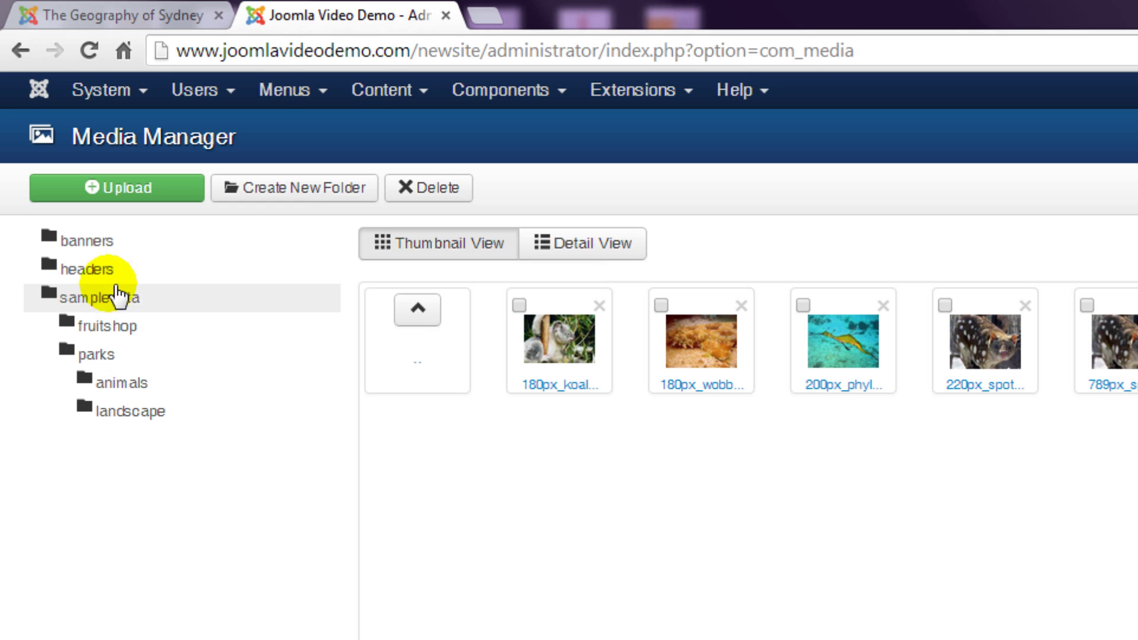
click(89, 242)
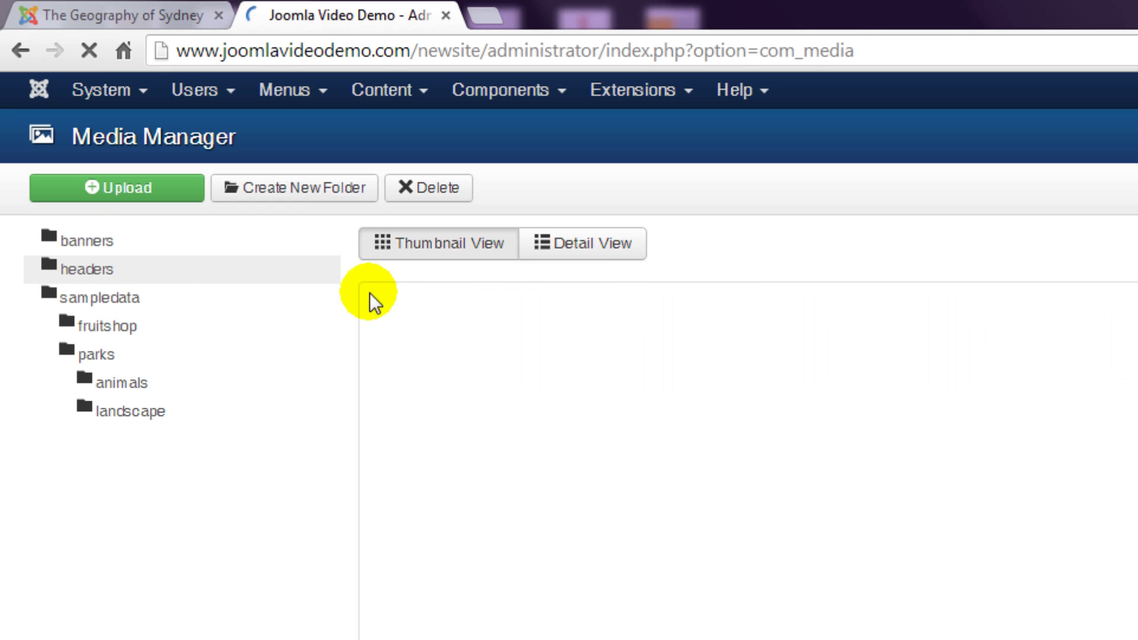
click(416, 310)
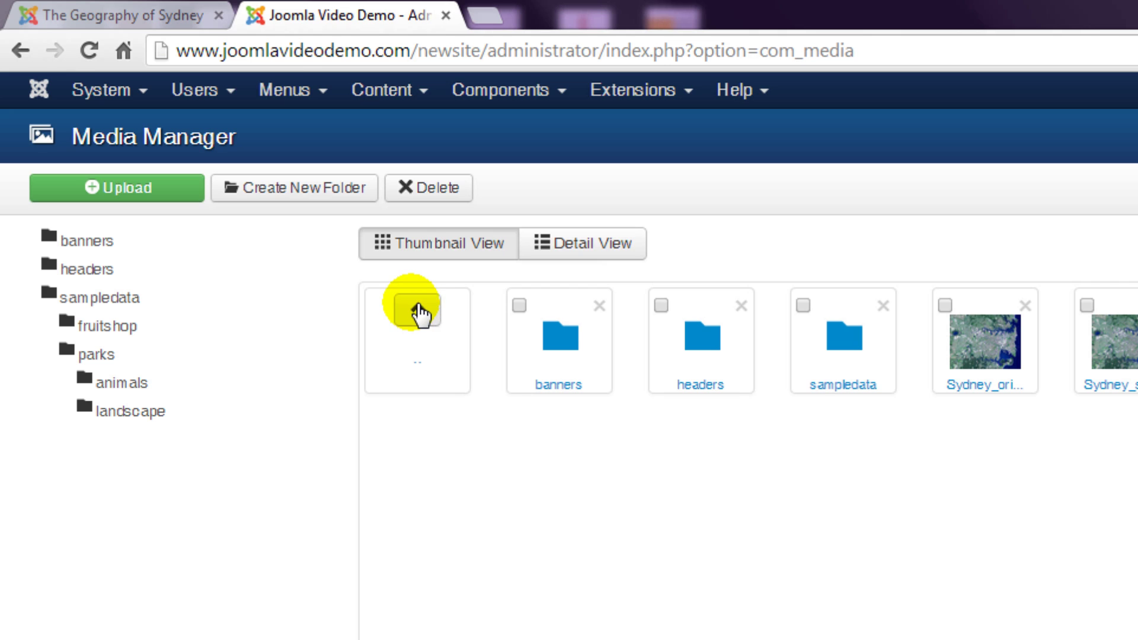
Step: Create a media folder named 'sydney' alongside banners, headers and sampledata
click(331, 199)
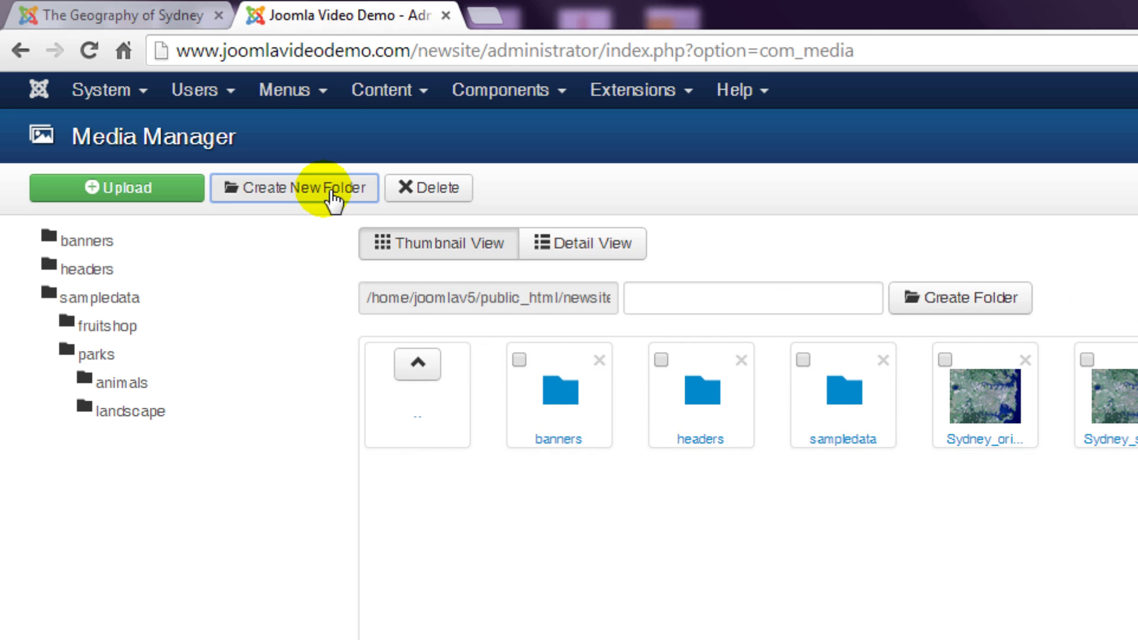
click(657, 314)
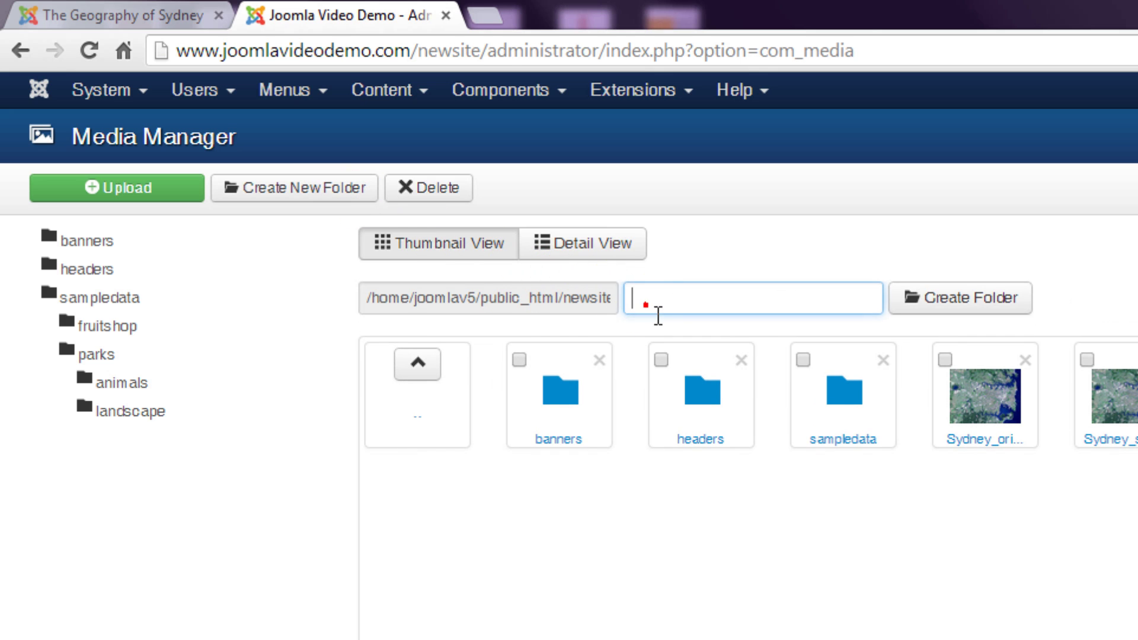
text(sydney)
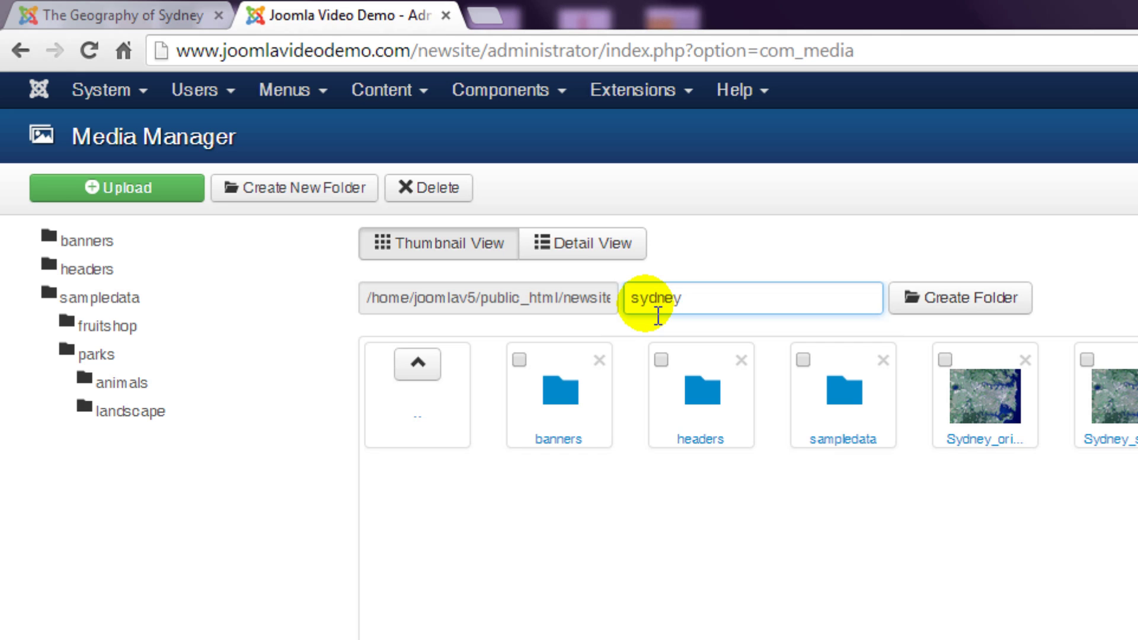
click(987, 300)
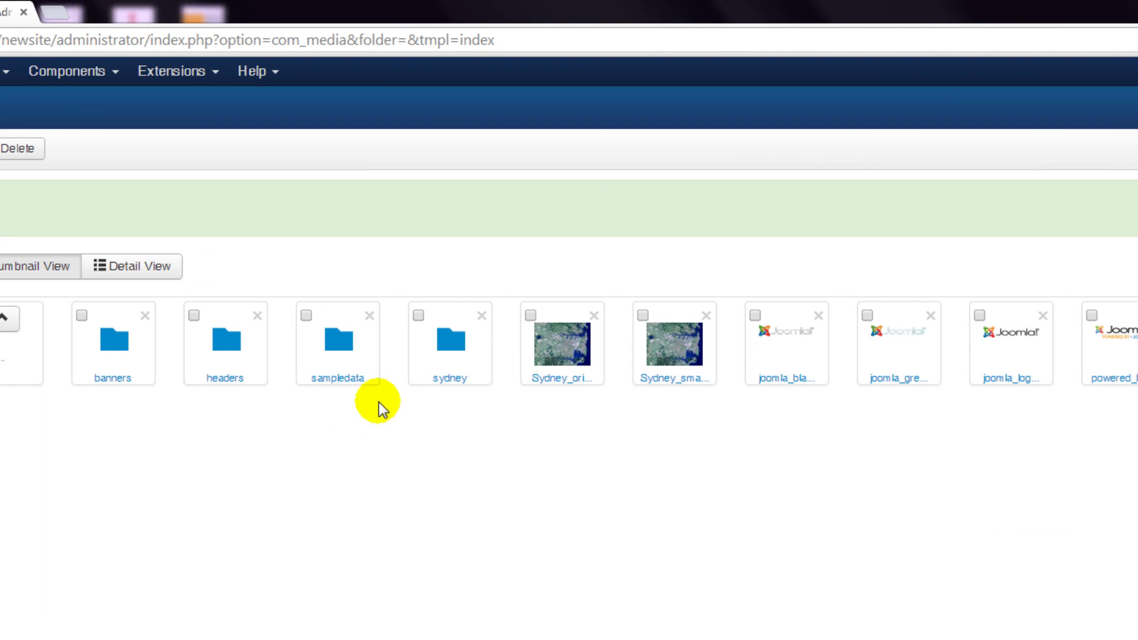
Step: In the sydney folder, select Sydney_original.jpg and Sydney_small.jpg in the upload form
click(450, 339)
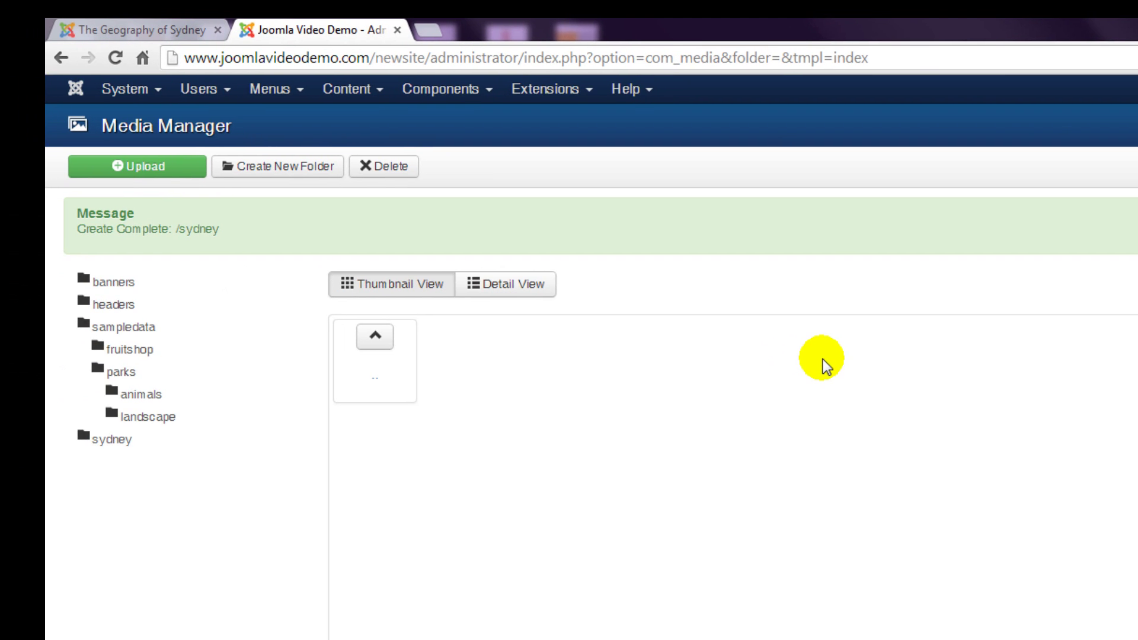
click(170, 169)
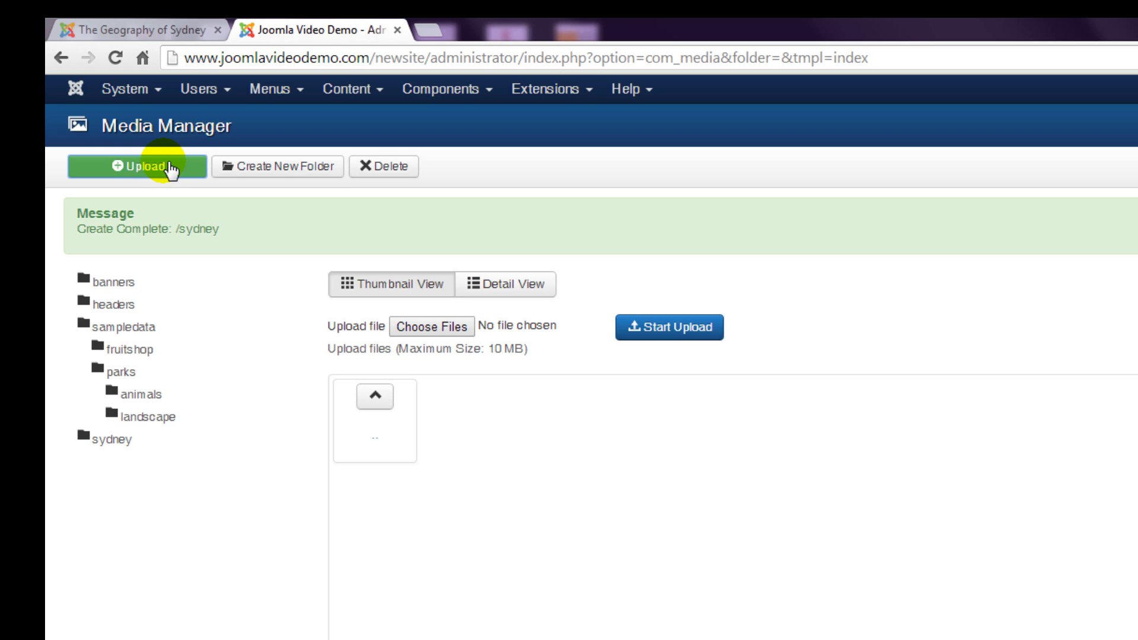
click(451, 330)
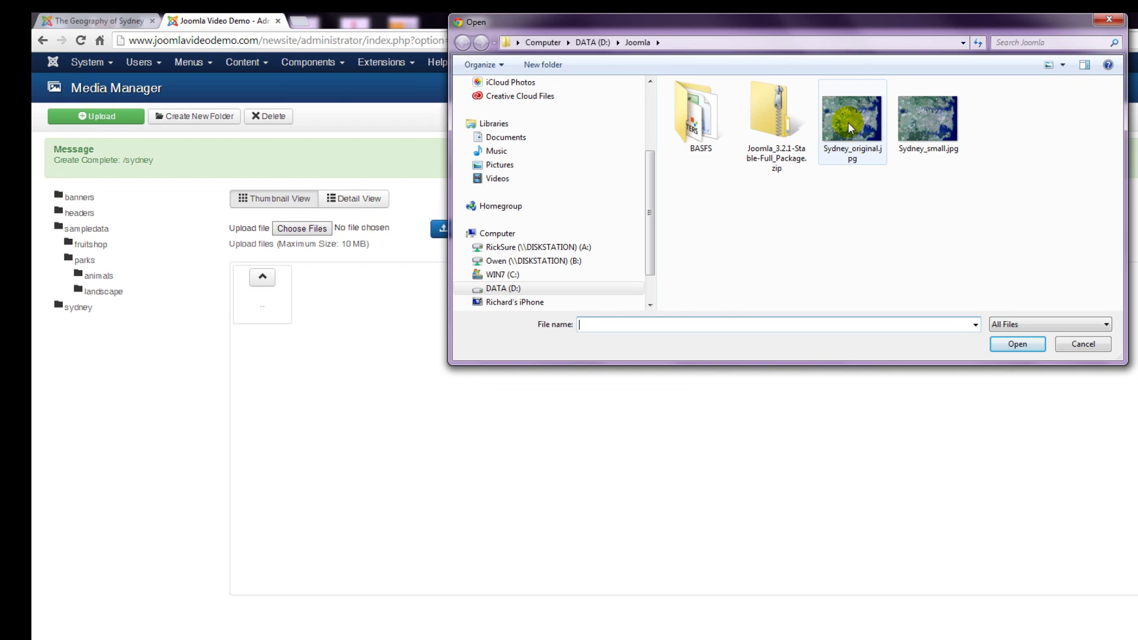
click(1105, 159)
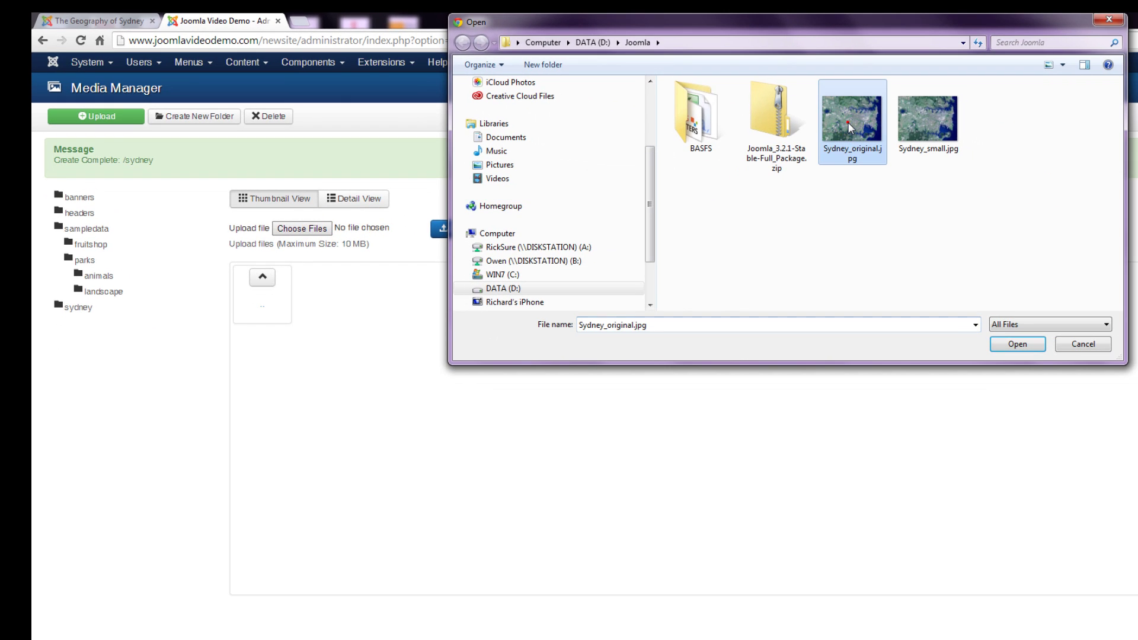
ctrl+click(917, 120)
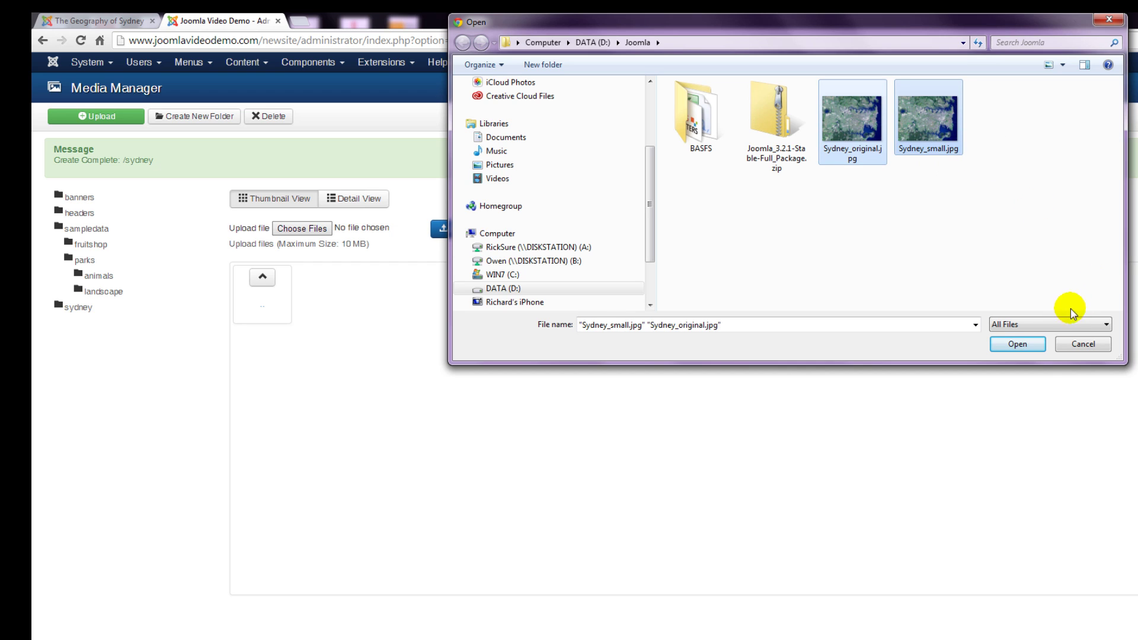
click(1015, 345)
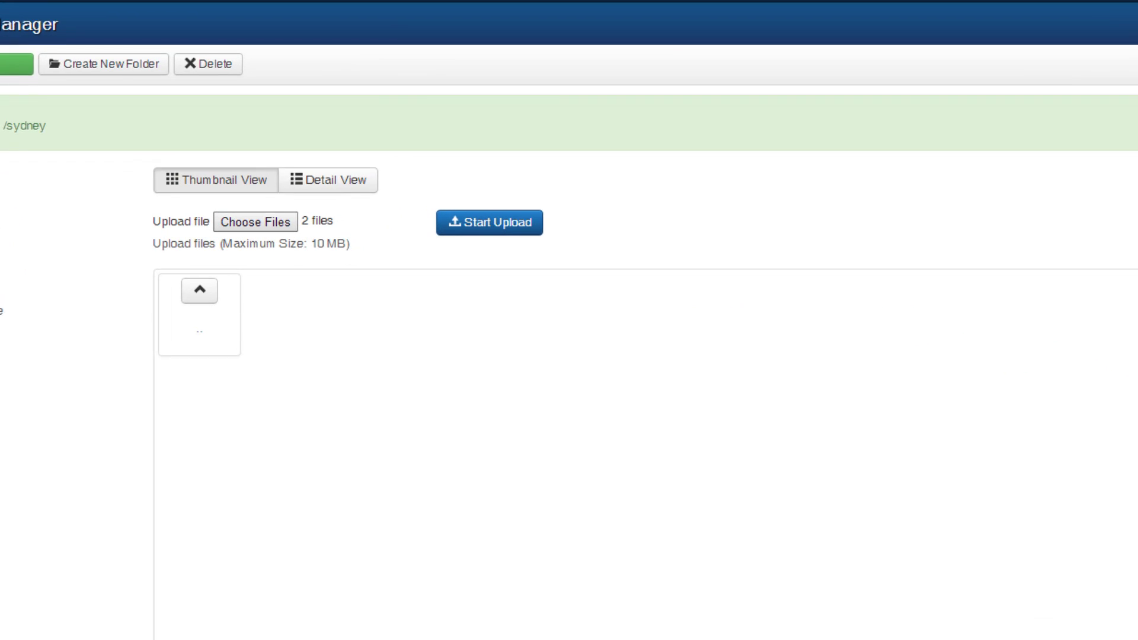
Step: Upload Sydney_original.jpg and Sydney_small.jpg, then delete the Sydney_small image
click(535, 215)
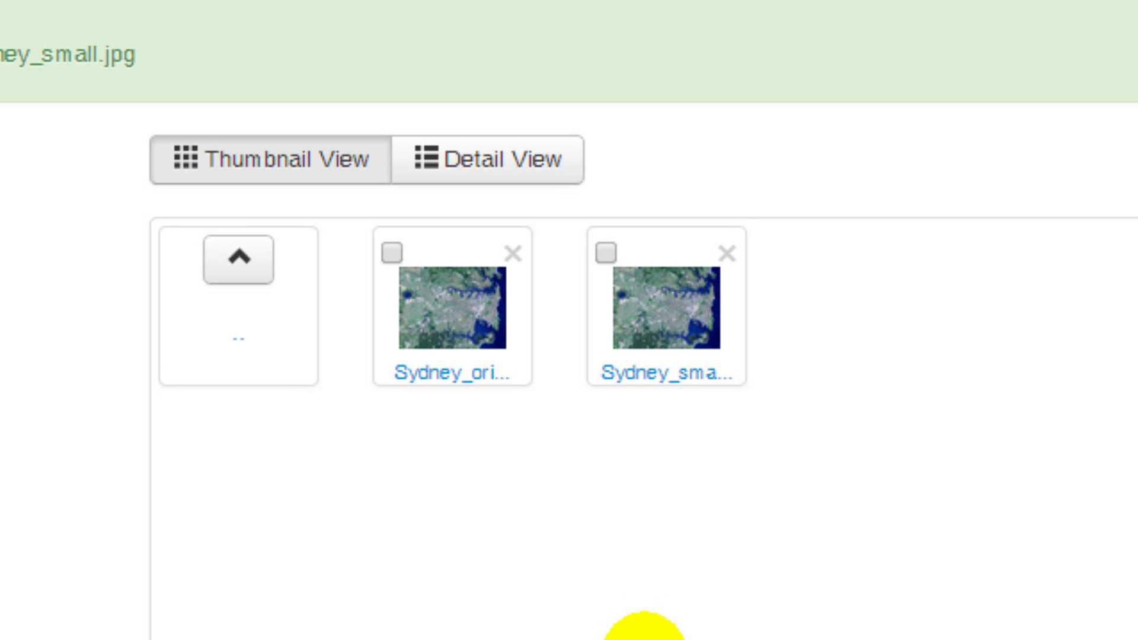
click(727, 254)
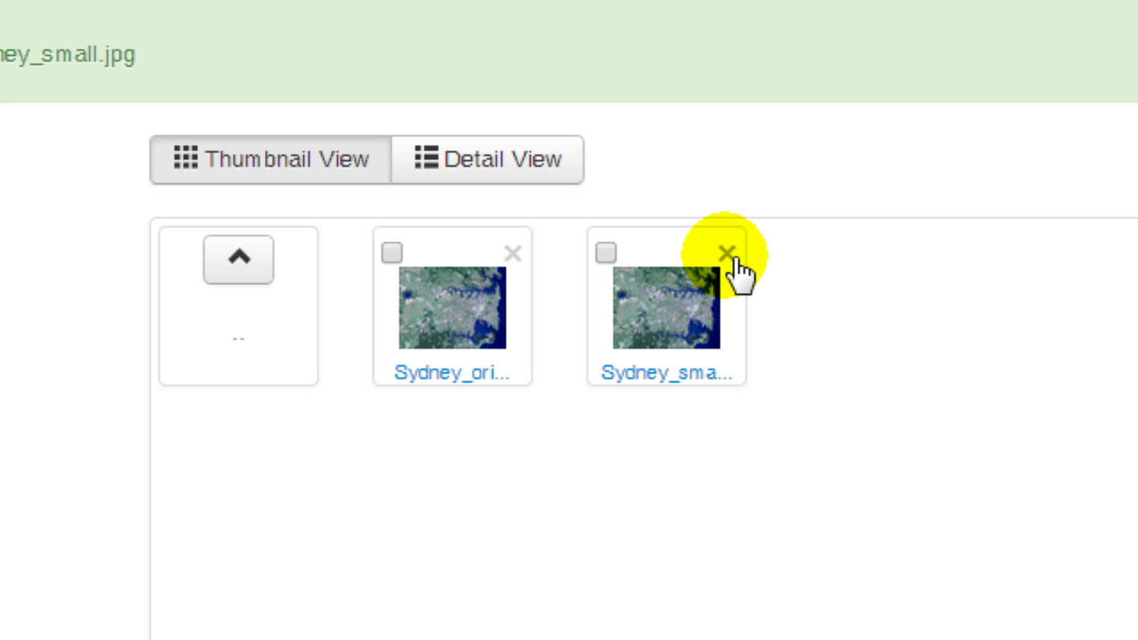